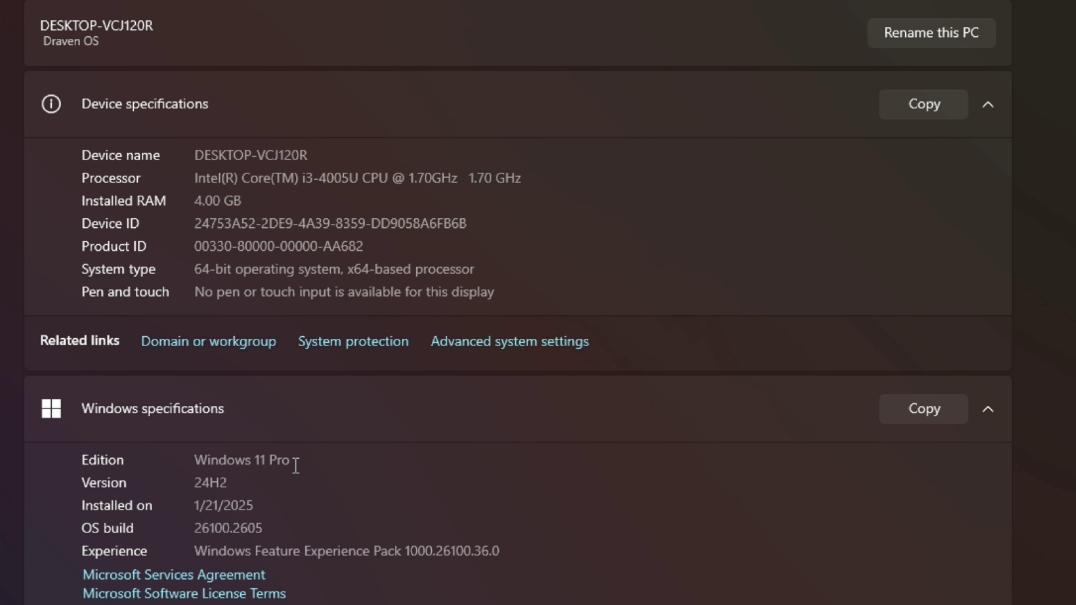
# Examine the Windows edition, version, OS build, processor and installed RAM on the system's About page
pyautogui.moveTo(292, 463); pyautogui.dragTo(194, 465)
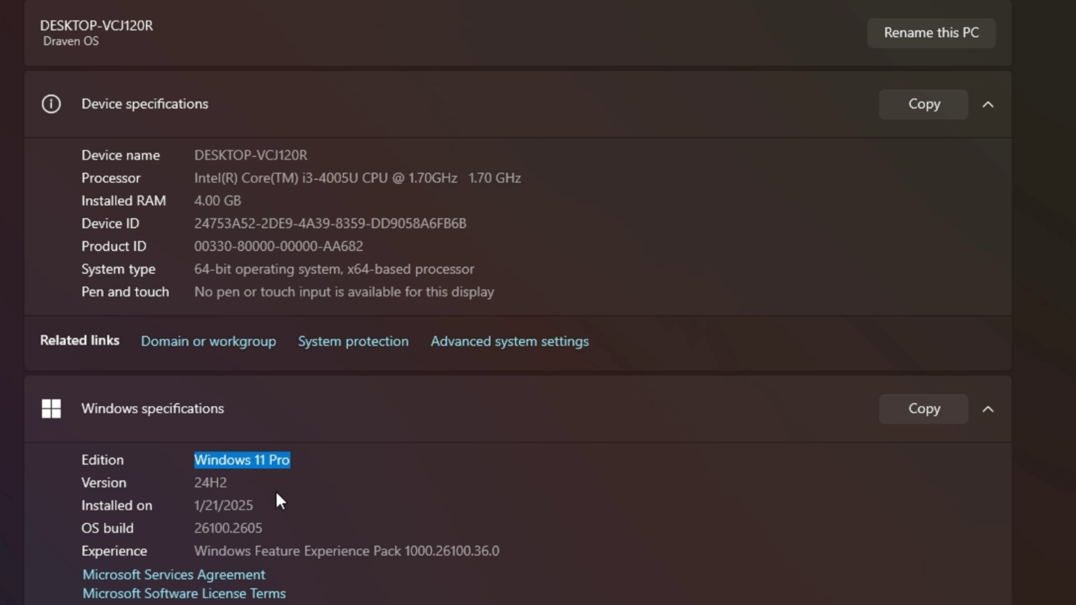
pyautogui.moveTo(229, 483); pyautogui.dragTo(195, 482)
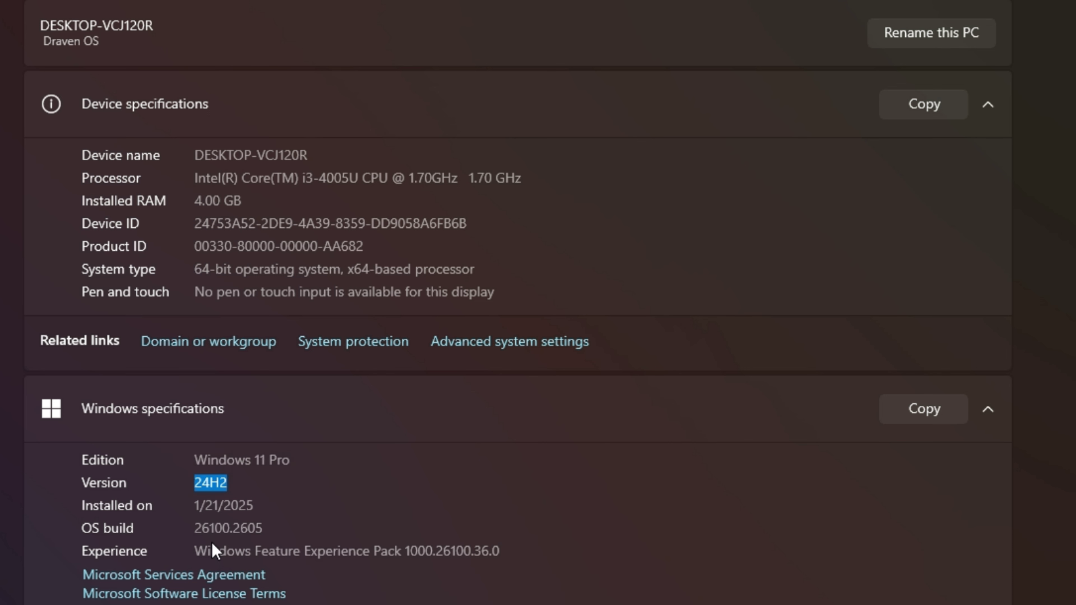
pyautogui.moveTo(263, 527); pyautogui.dragTo(189, 531)
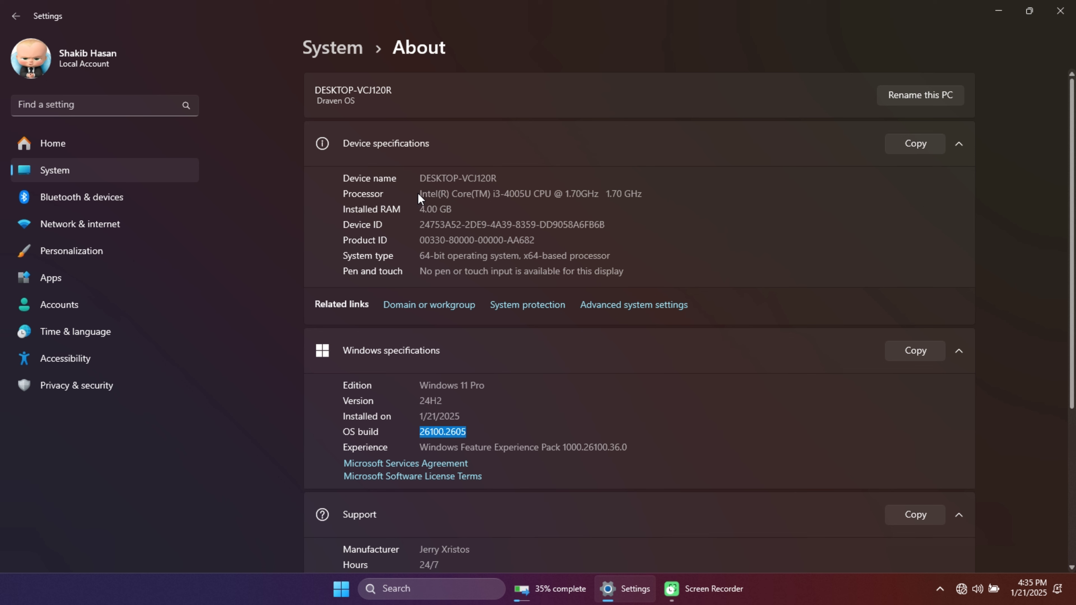
pyautogui.moveTo(419, 191); pyautogui.dragTo(657, 208)
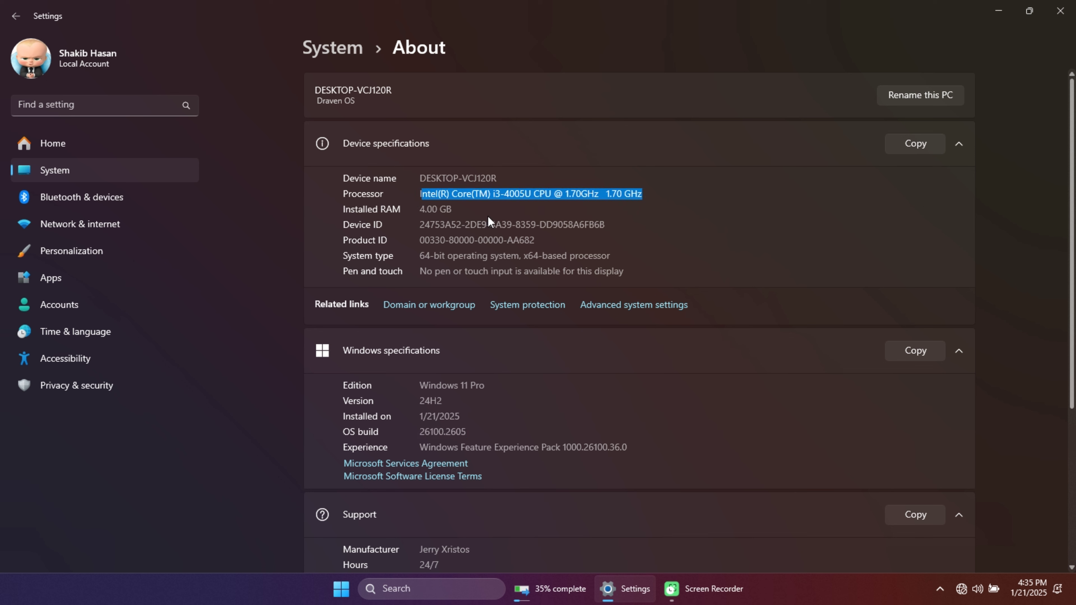
pyautogui.moveTo(452, 209); pyautogui.dragTo(421, 210)
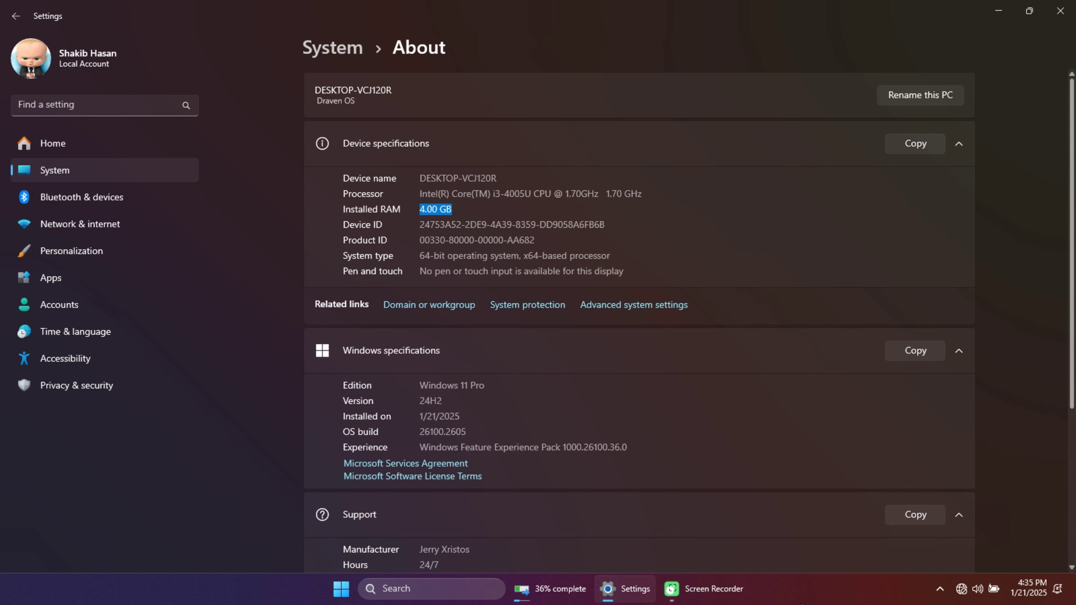
# Examine the CPU, memory, Disk 0 and Disk 1 performance in Task Manager, and close it along with Settings
pyautogui.rightClick(806, 593)
pyautogui.click(853, 533)
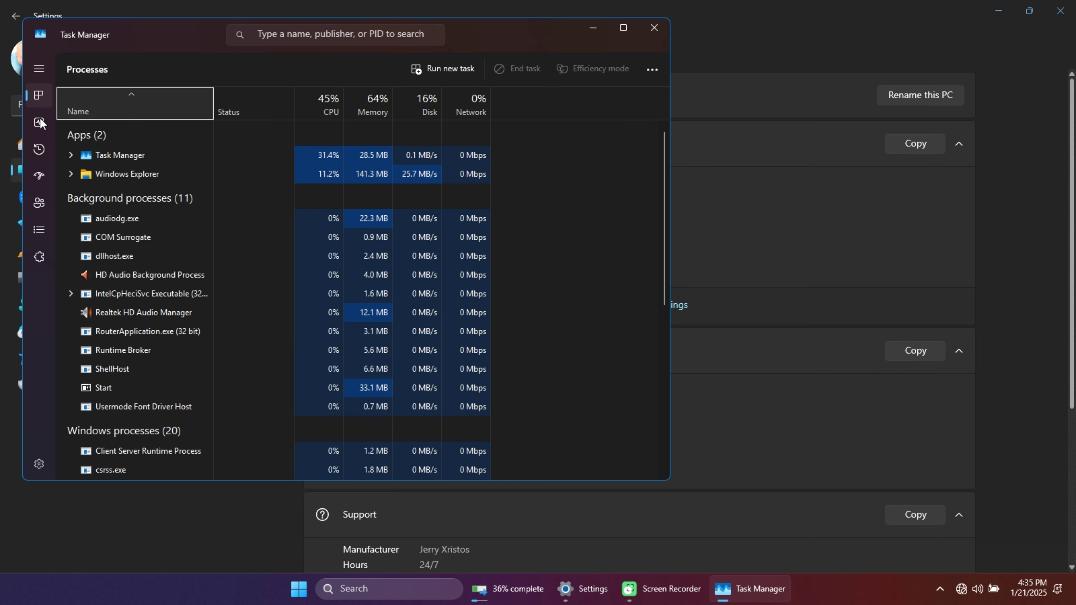
pyautogui.click(39, 123)
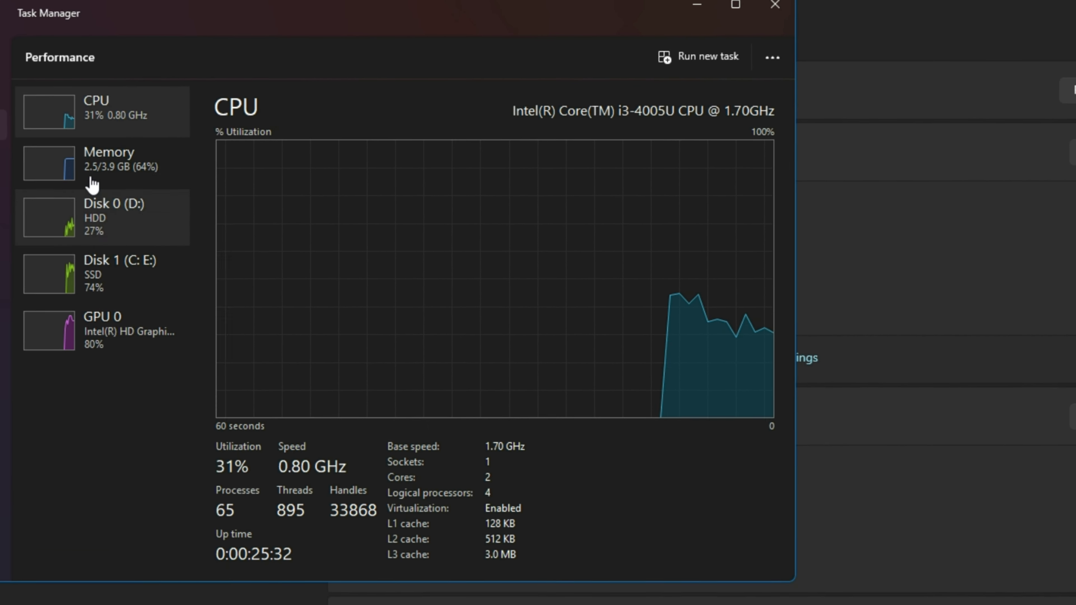
pyautogui.click(85, 166)
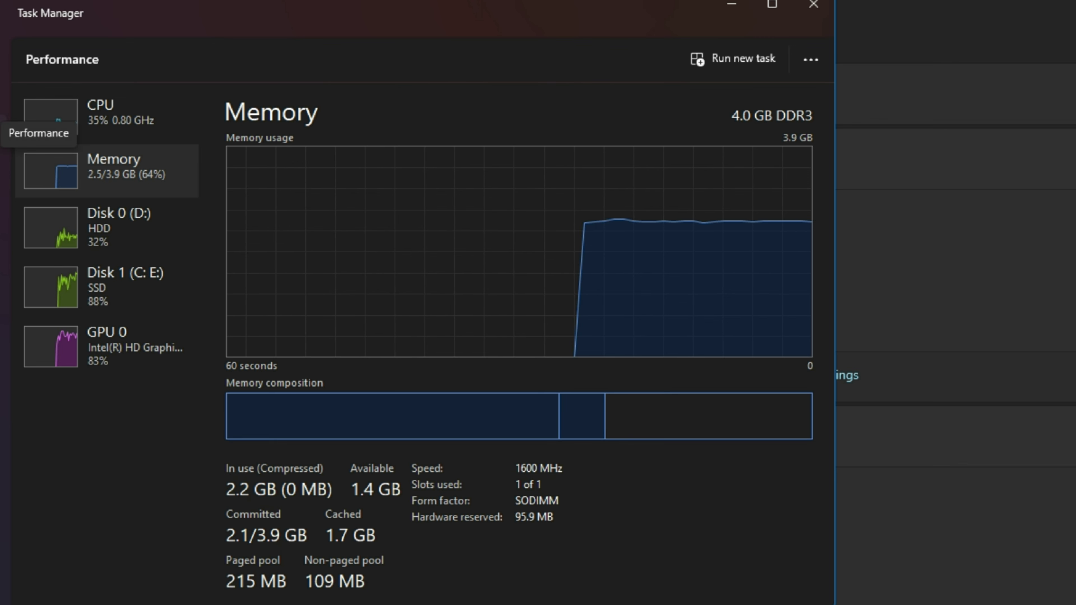
pyautogui.click(101, 241)
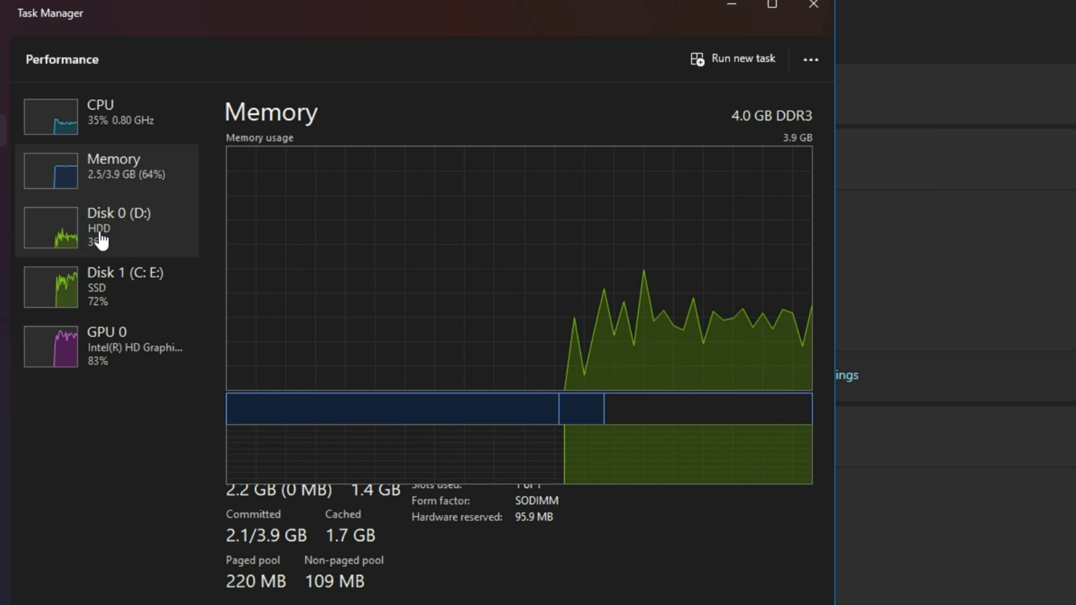
pyautogui.click(100, 290)
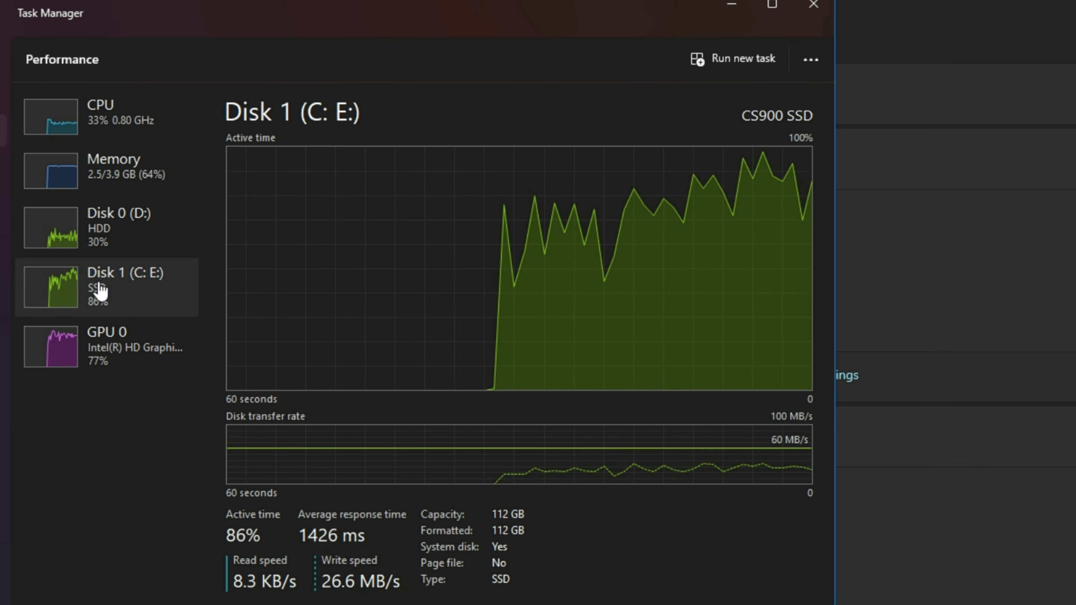
pyautogui.click(2, 102)
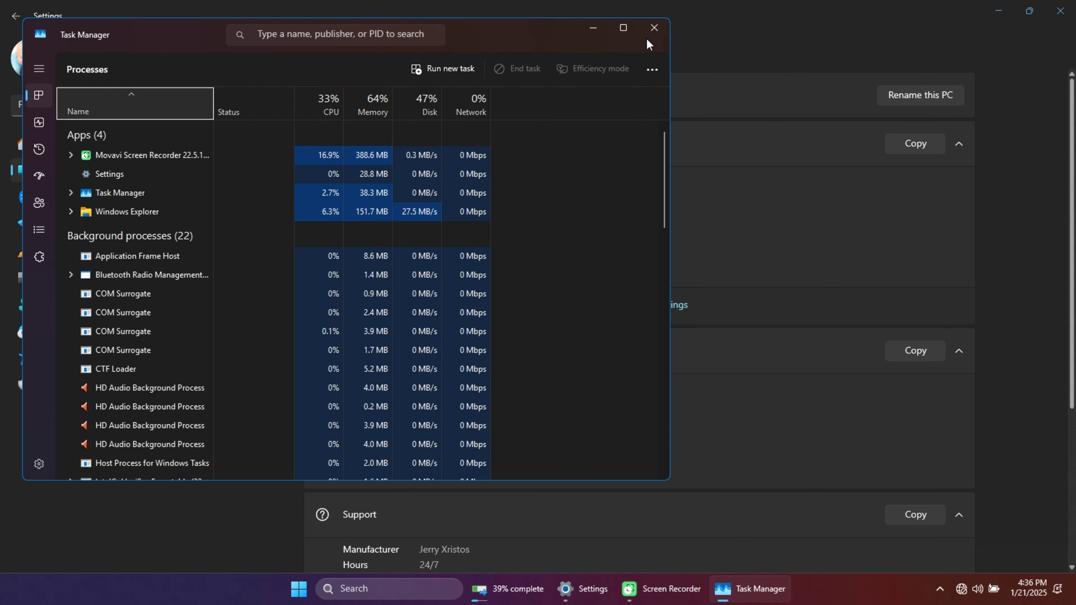
pyautogui.click(653, 29)
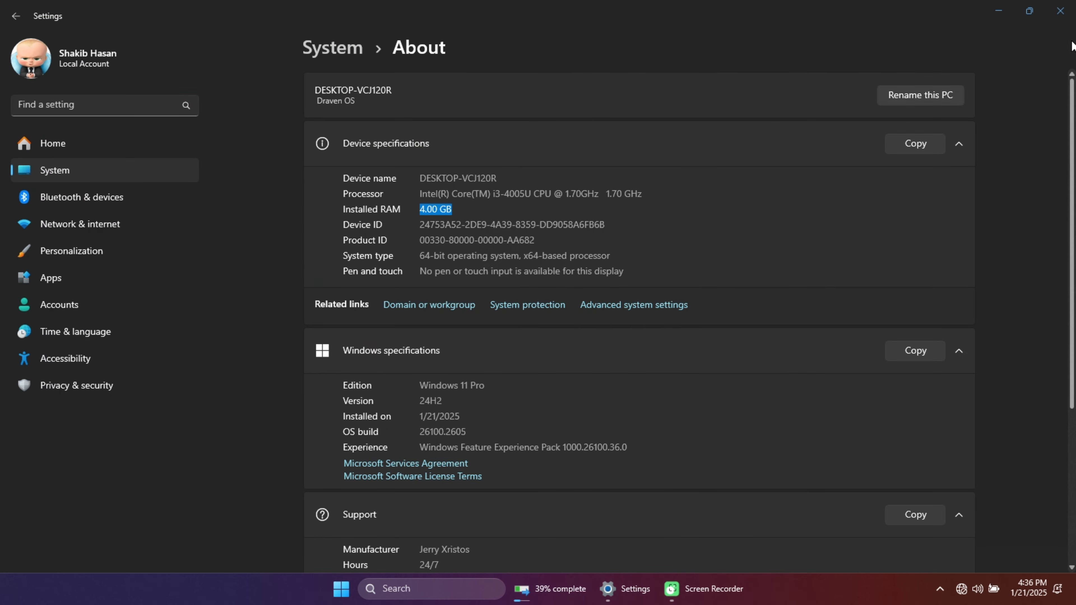
pyautogui.click(1069, 4)
# Examine the desktop's extended context options, including light or dark mode, Restart Explorer, SFC /SCANNOW, USB connections and Bluetooth, and refresh the desktop
pyautogui.rightClick(149, 183)
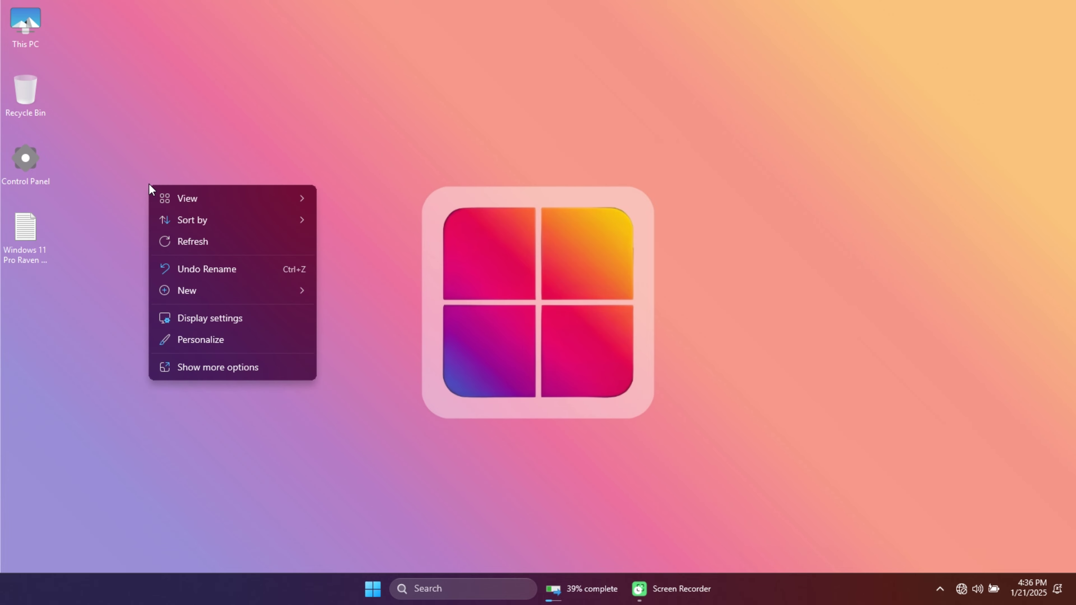
pyautogui.click(182, 368)
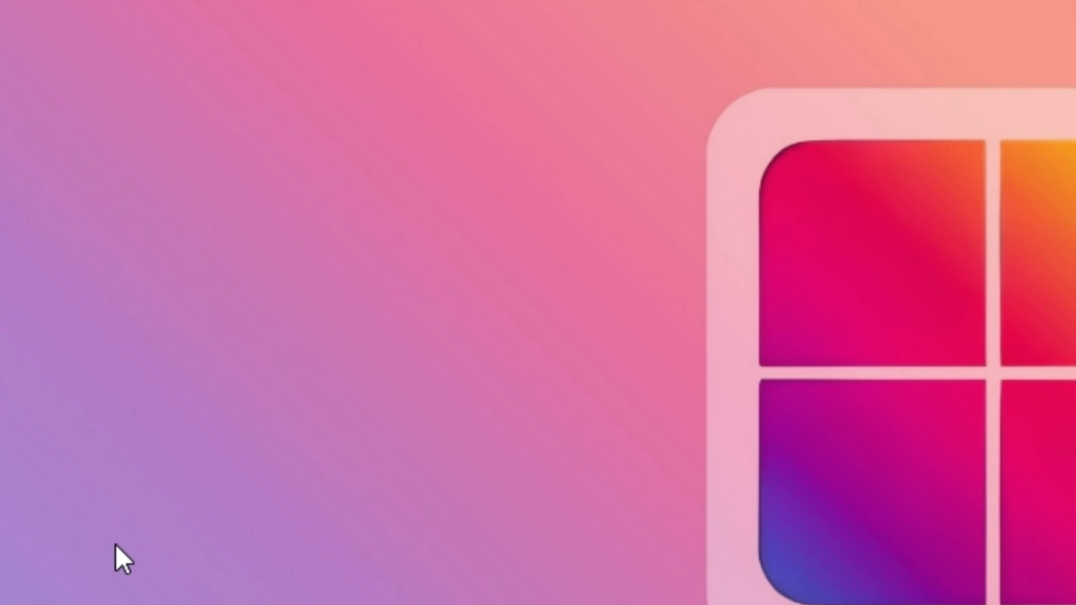
pyautogui.moveTo(226, 403)
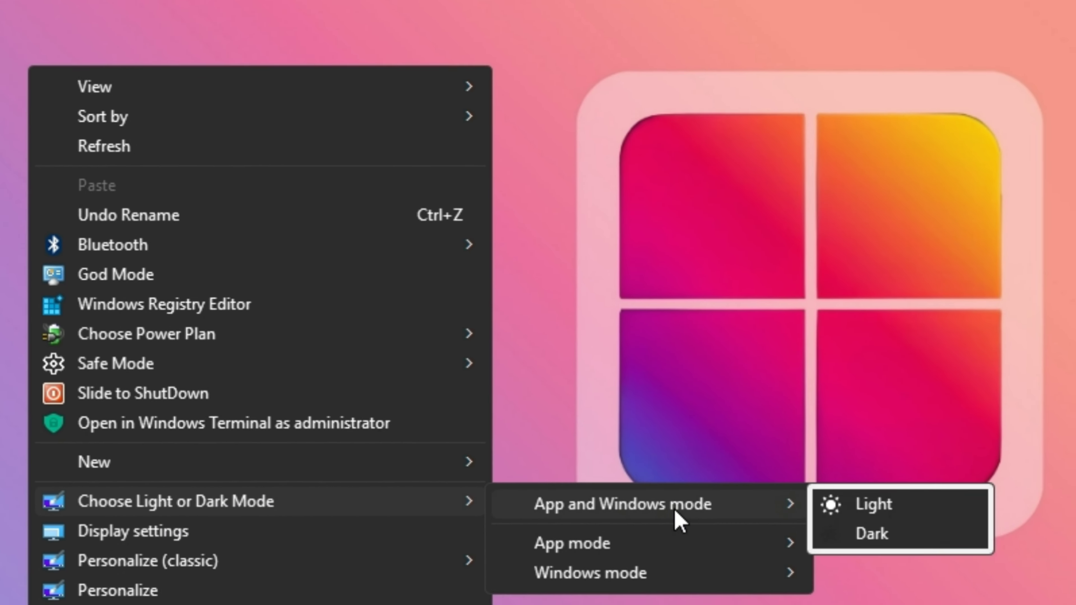
pyautogui.moveTo(689, 576)
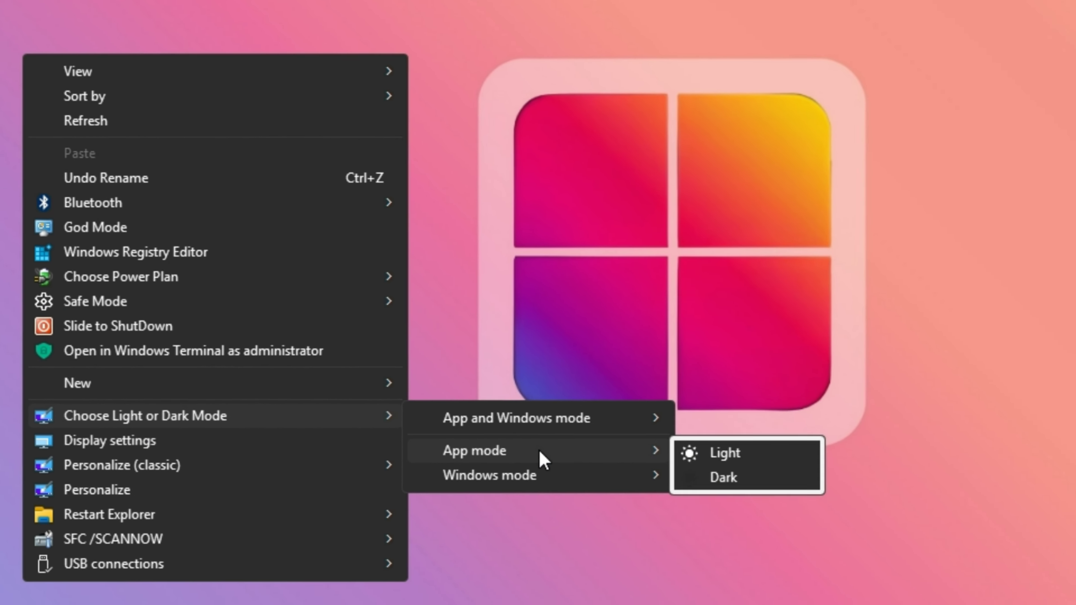
pyautogui.moveTo(509, 475)
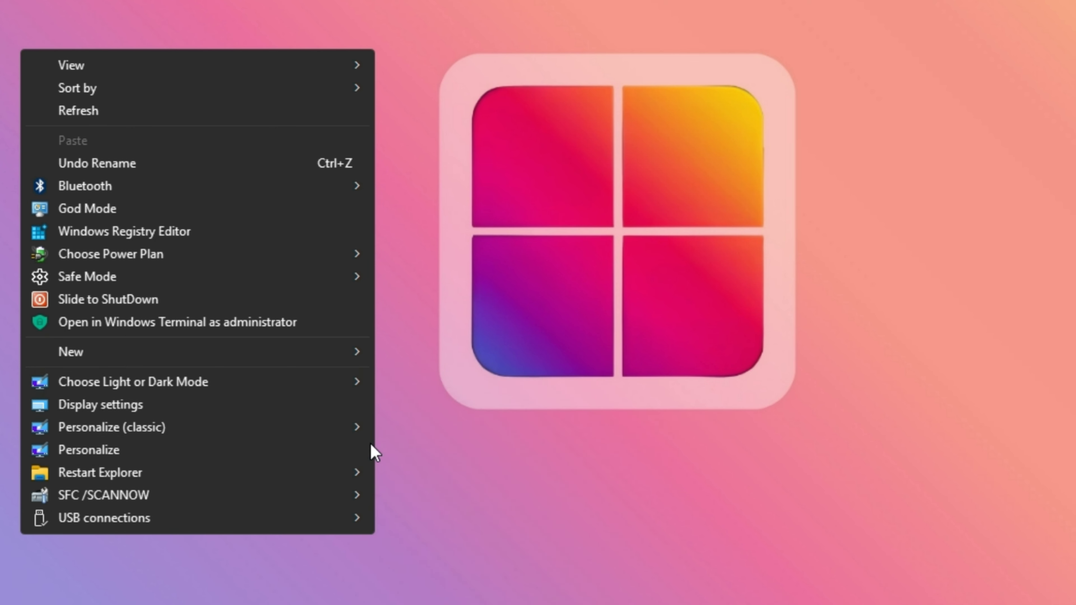
pyautogui.moveTo(282, 477)
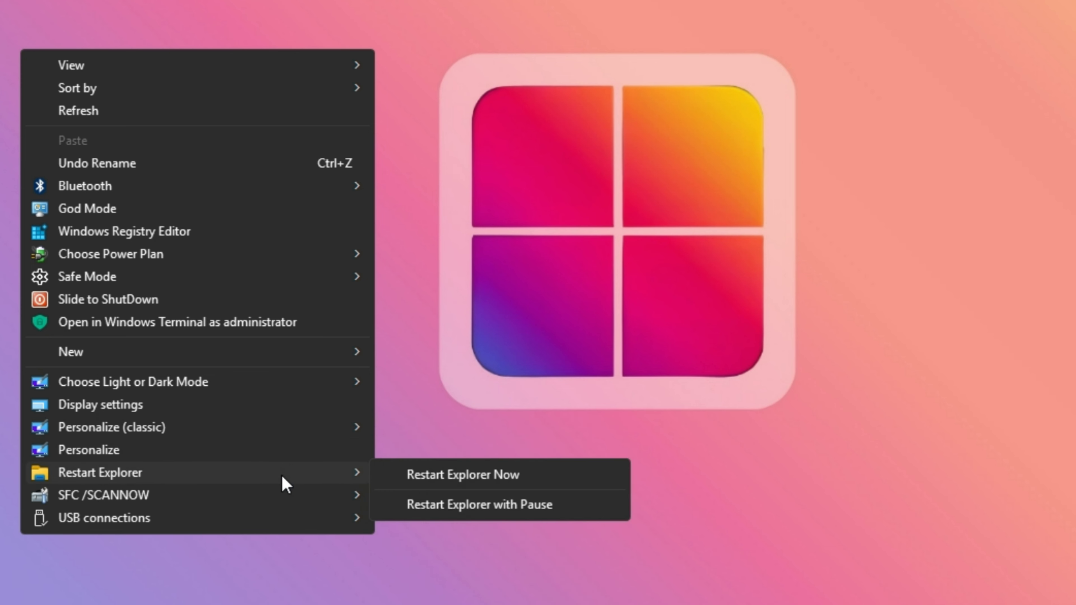
pyautogui.moveTo(177, 499)
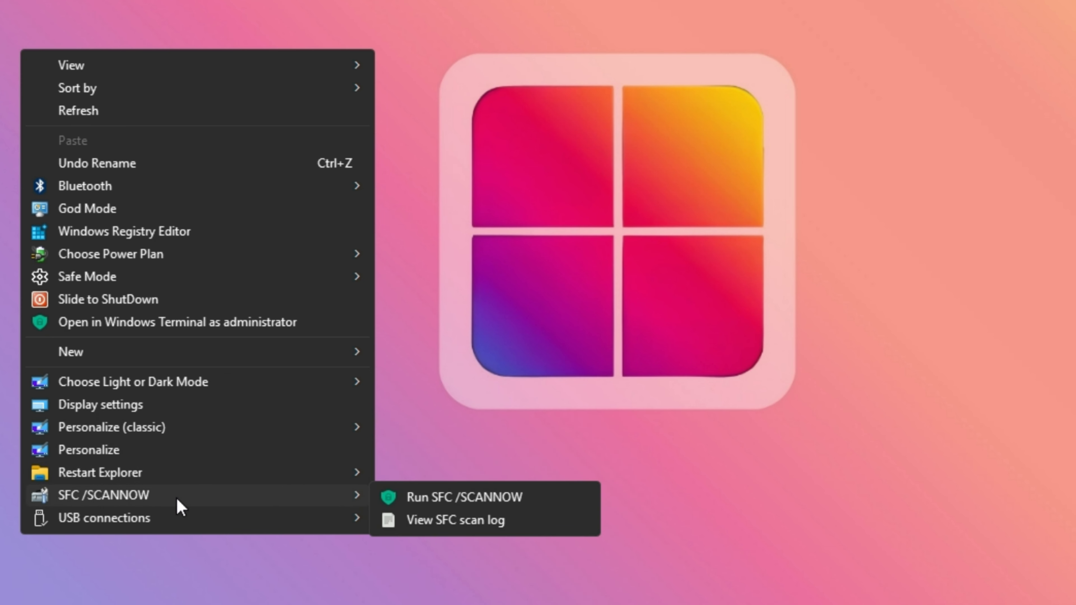
pyautogui.moveTo(175, 523)
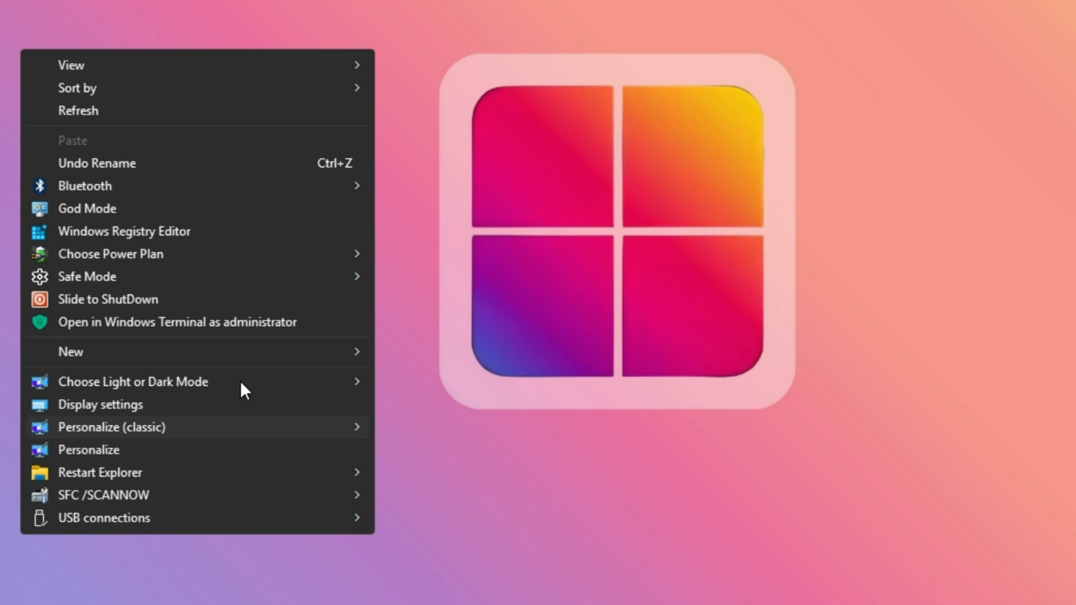
pyautogui.moveTo(193, 276)
pyautogui.moveTo(187, 186)
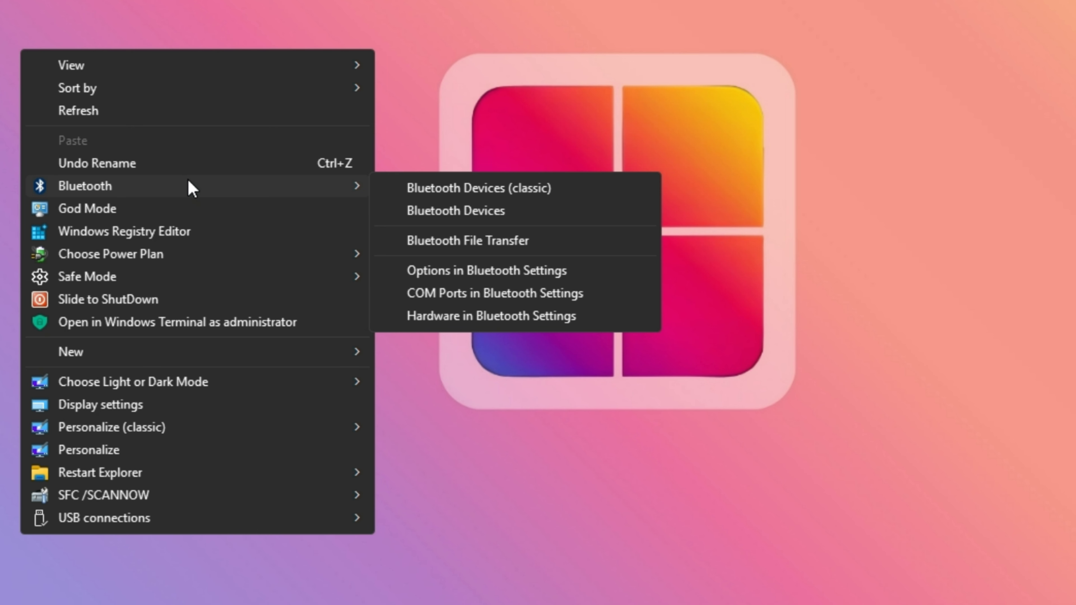
pyautogui.click(176, 109)
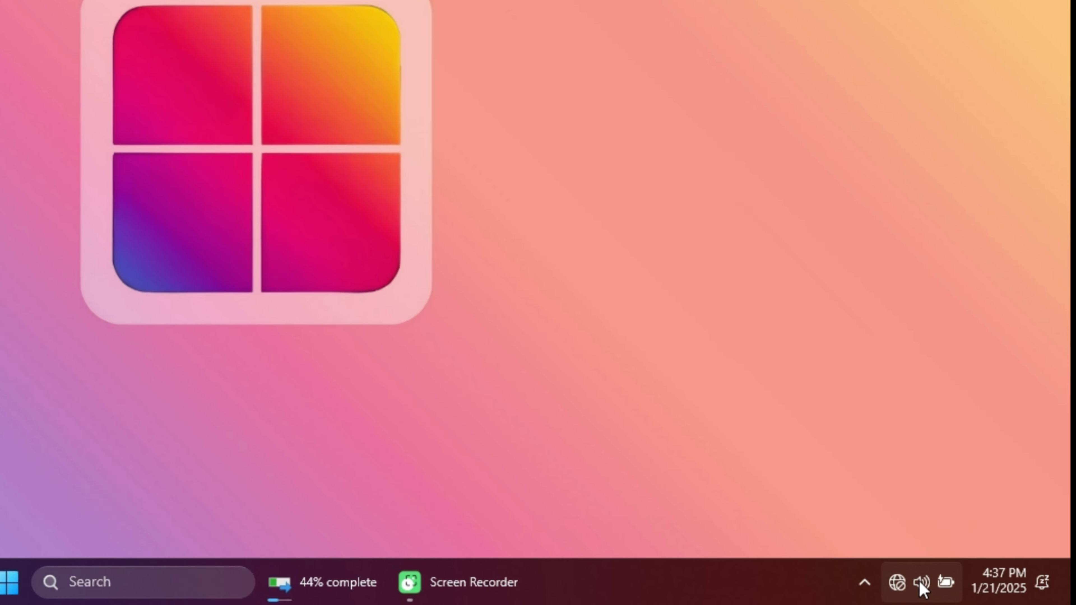
# Check the Bluetooth device list in the quick settings and close it
pyautogui.click(970, 588)
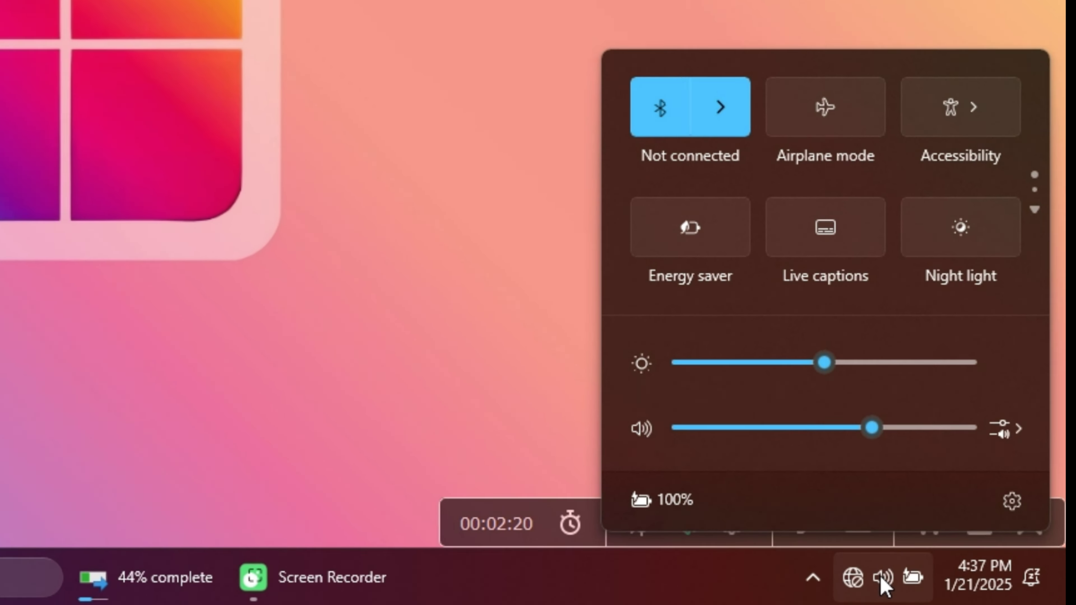
pyautogui.click(725, 113)
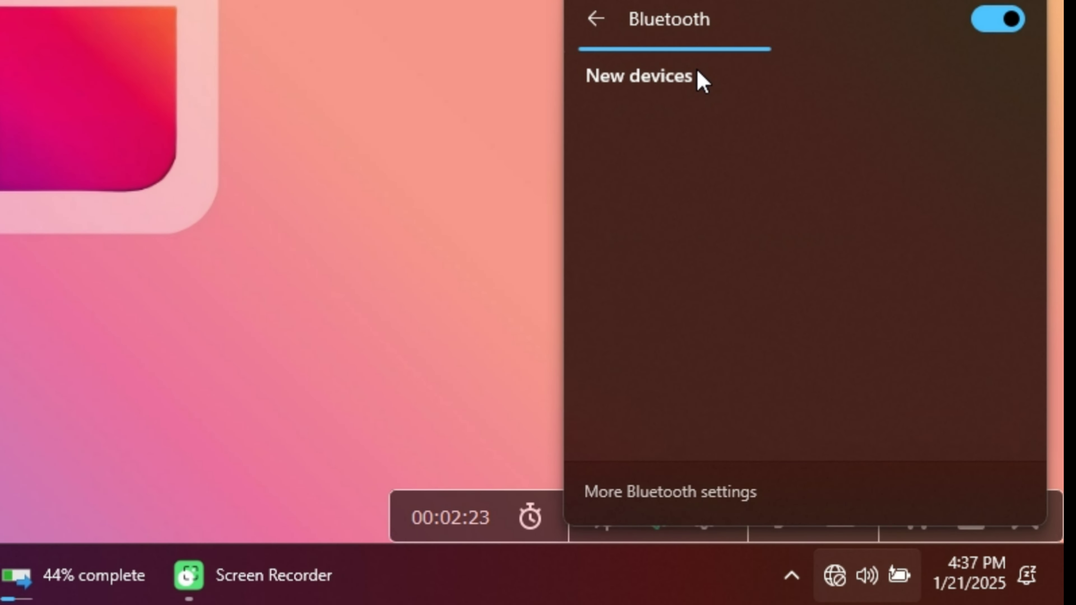
pyautogui.click(595, 13)
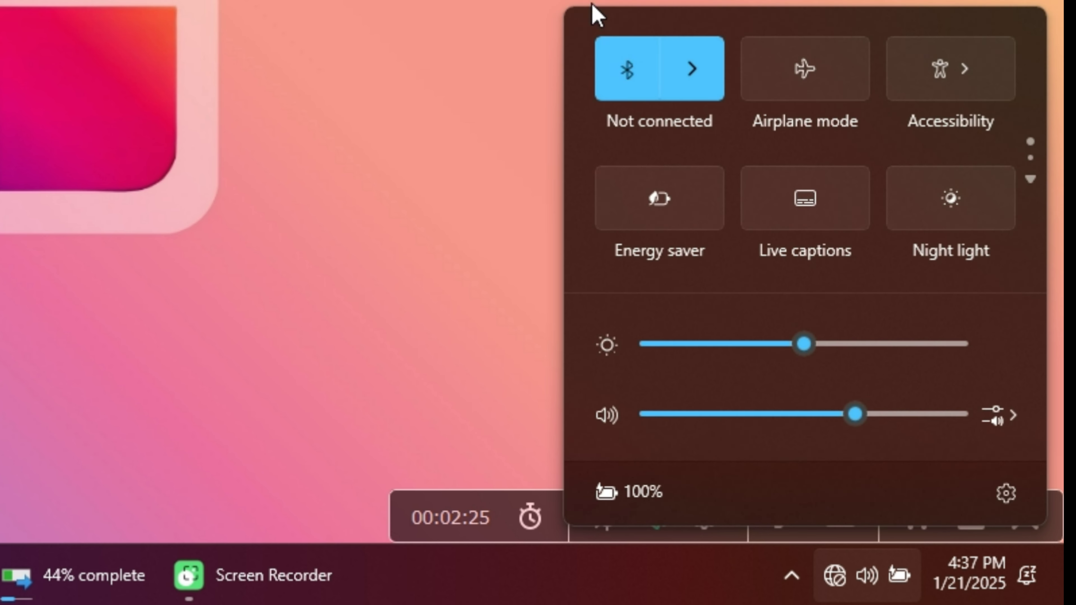
pyautogui.press('Escape')
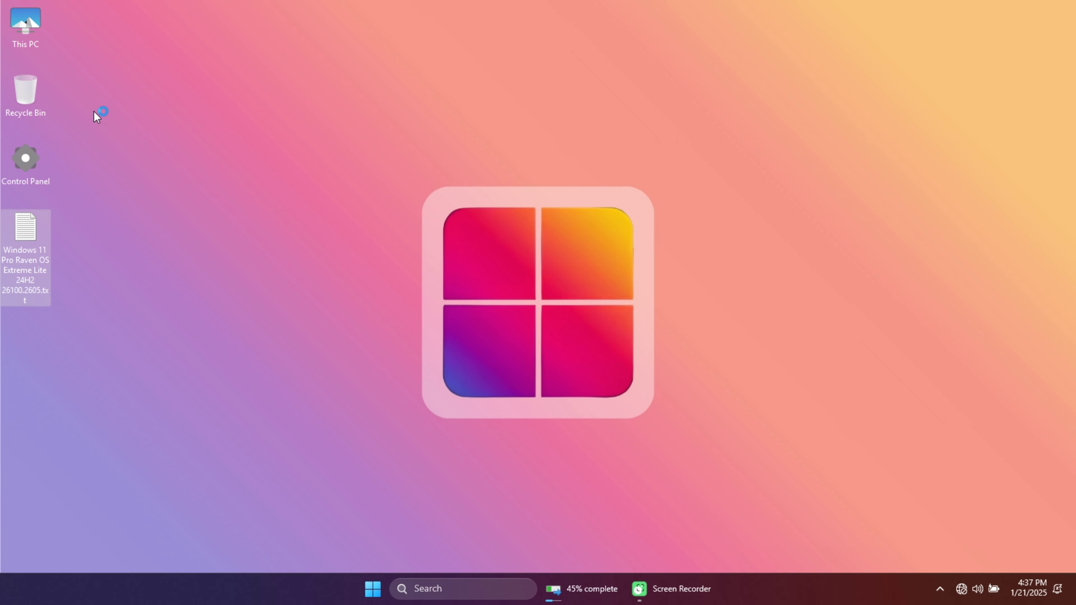
# Check the used and free space in the properties of the Windows (C:) drive, and browse its folders
pyautogui.doubleClick(25, 22)
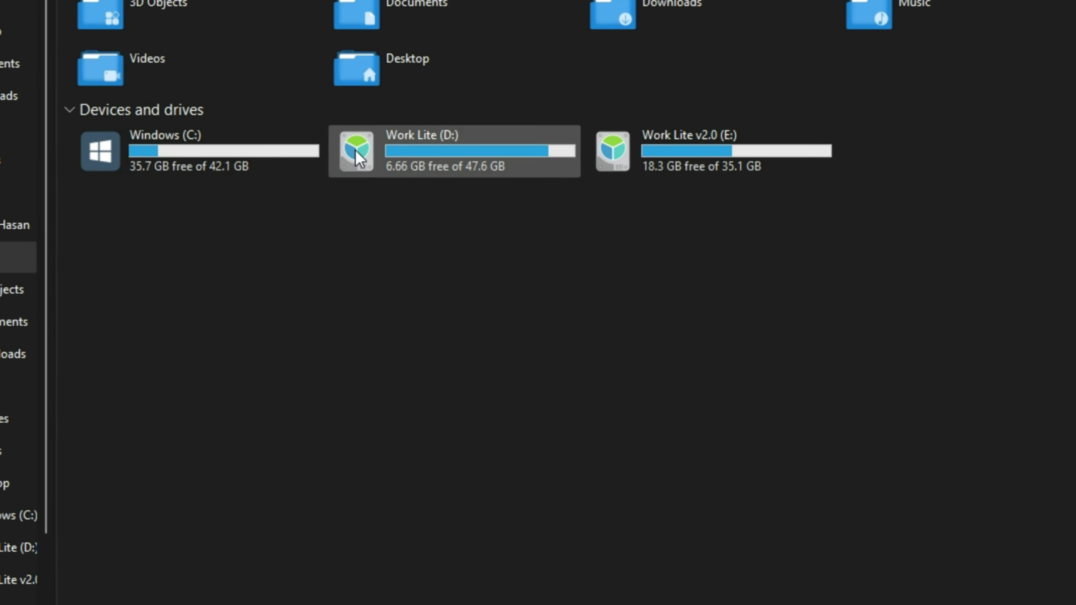
pyautogui.click(44, 72)
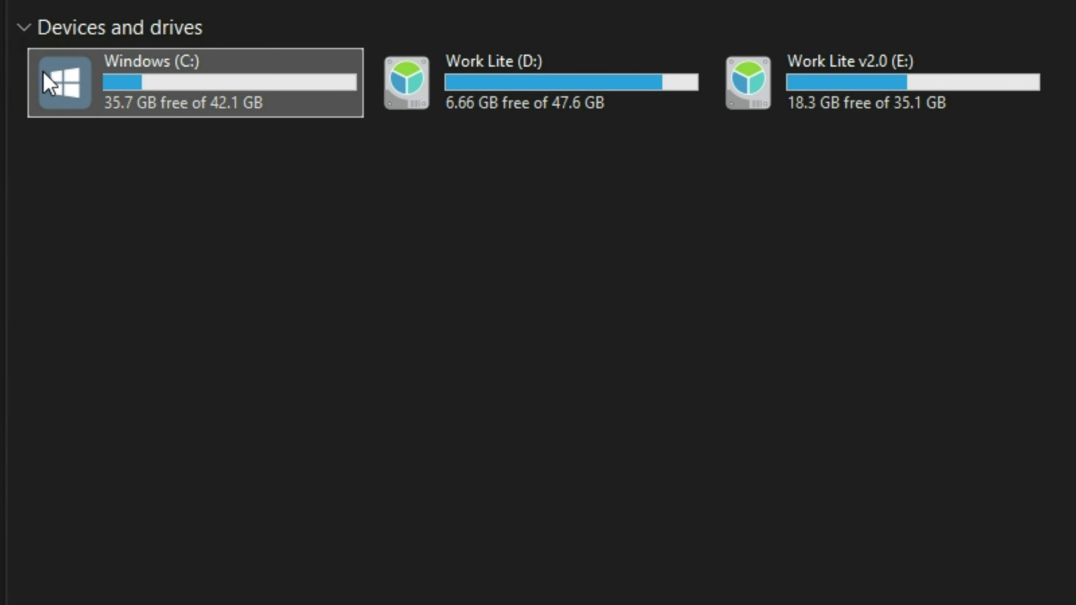
pyautogui.rightClick(44, 72)
pyautogui.click(131, 440)
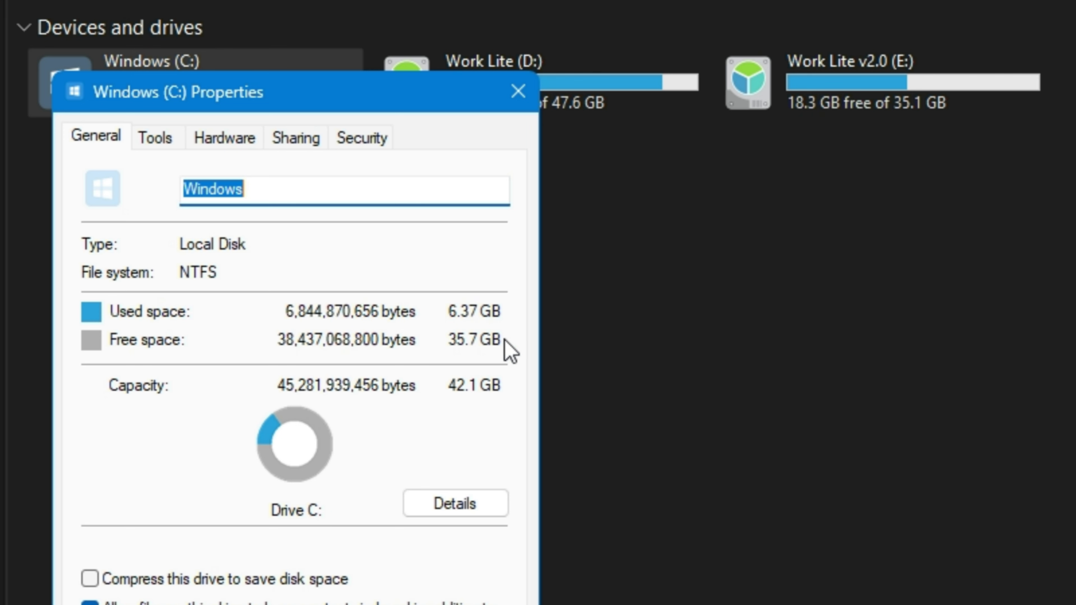
pyautogui.click(522, 99)
pyautogui.doubleClick(173, 101)
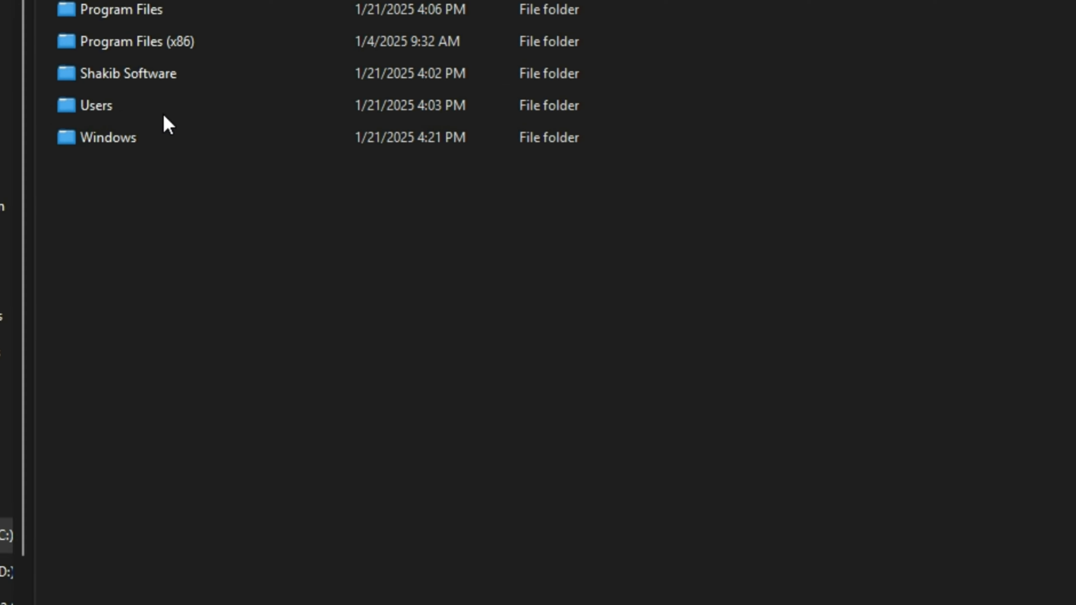
pyautogui.doubleClick(173, 181)
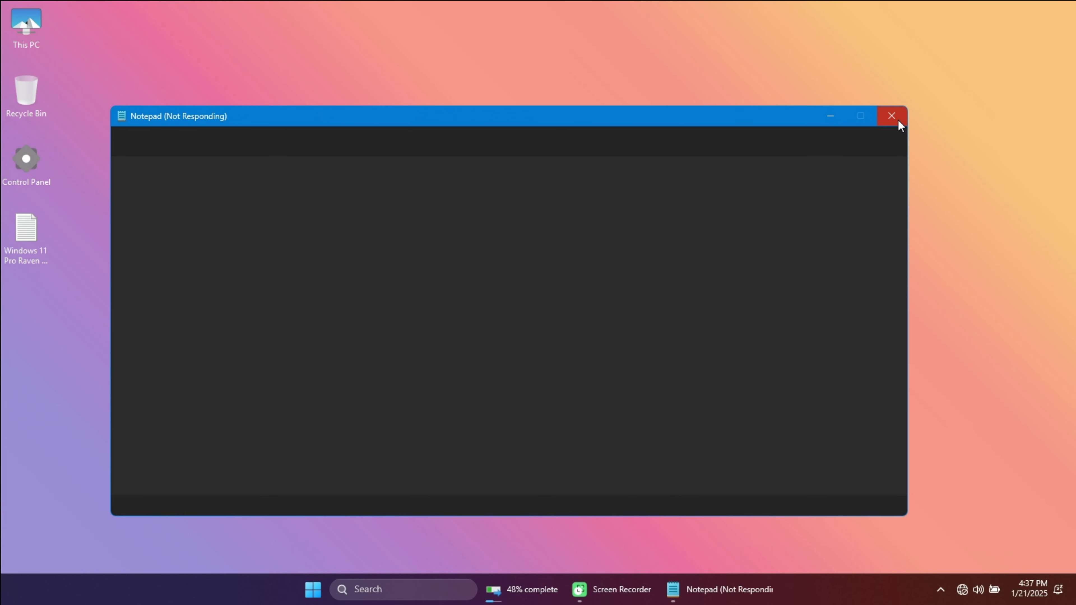
# Close the unresponsive Notepad window by ending its process
pyautogui.click(891, 116)
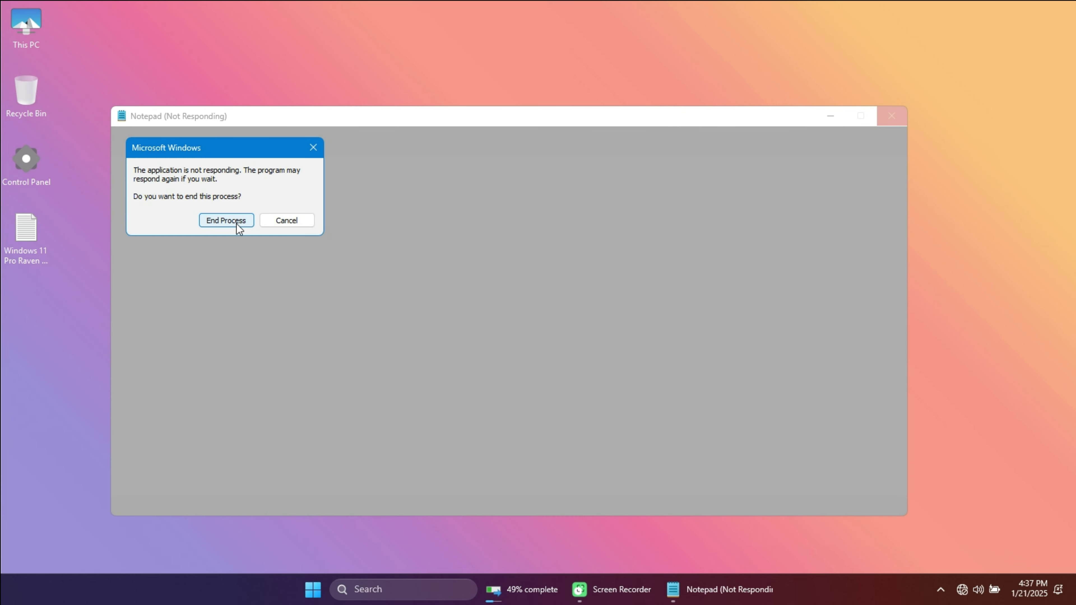
pyautogui.click(228, 220)
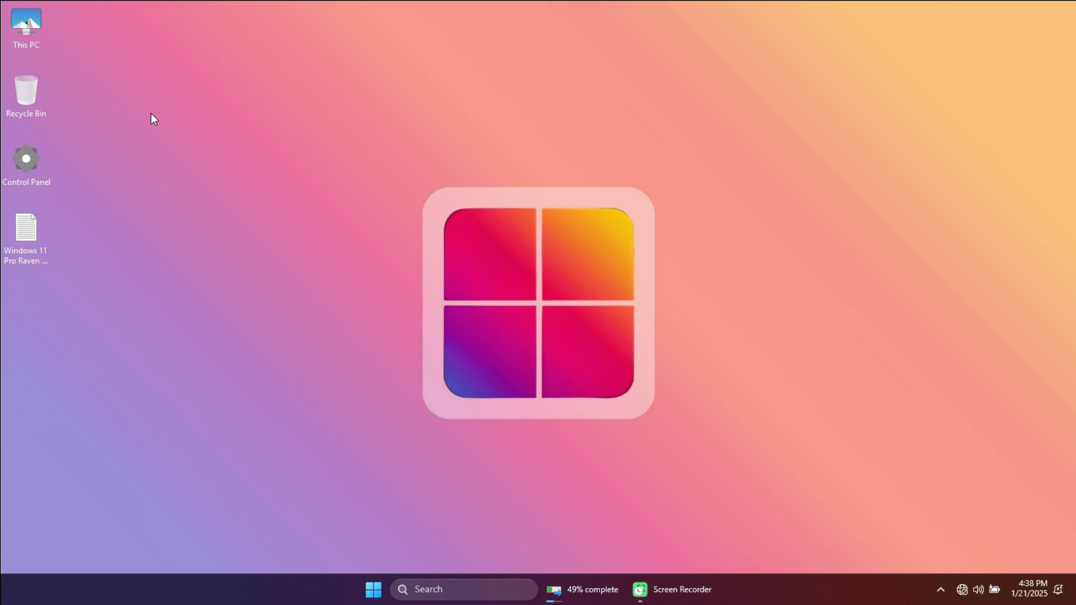
# View the drives in This PC and close File Explorer
pyautogui.doubleClick(31, 33)
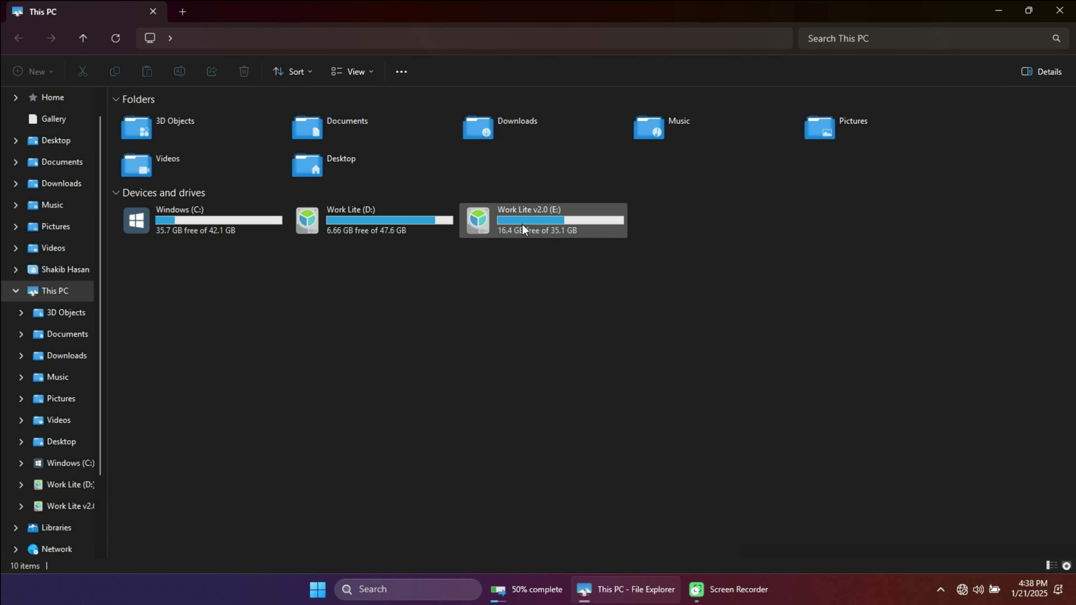
pyautogui.click(1060, 11)
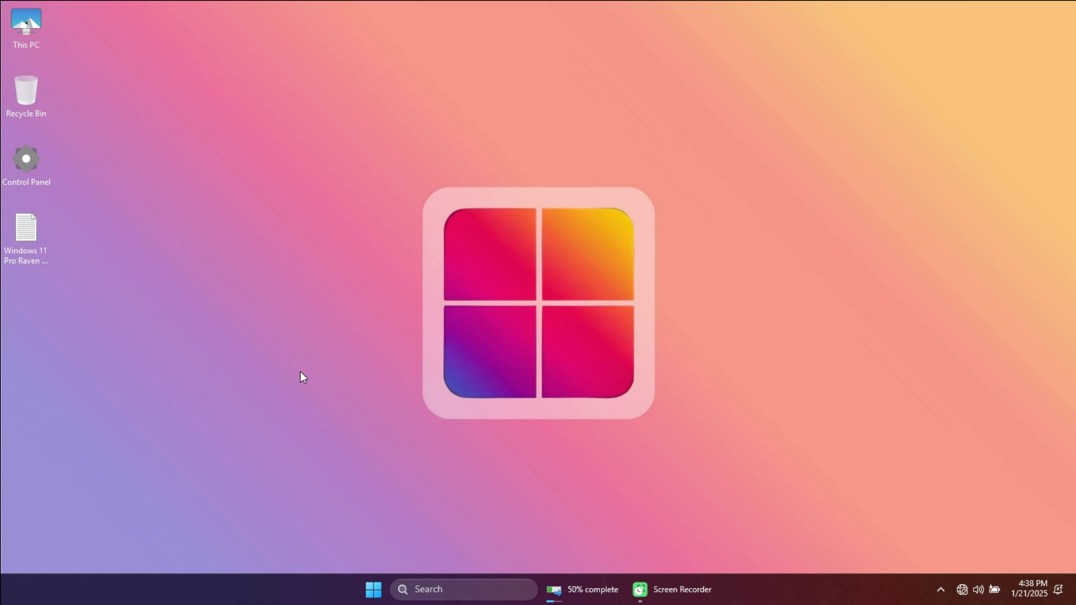
# Review the list of all installed apps in the Start menu, and open and close Calculator
pyautogui.click(373, 590)
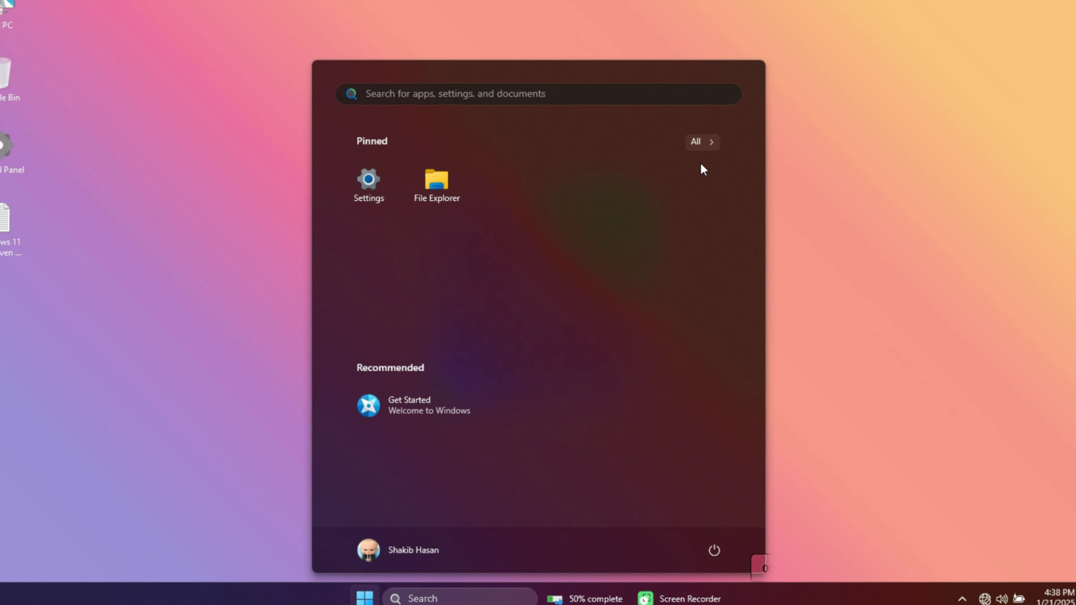
pyautogui.click(699, 143)
pyautogui.scroll(-2, 573, 231)
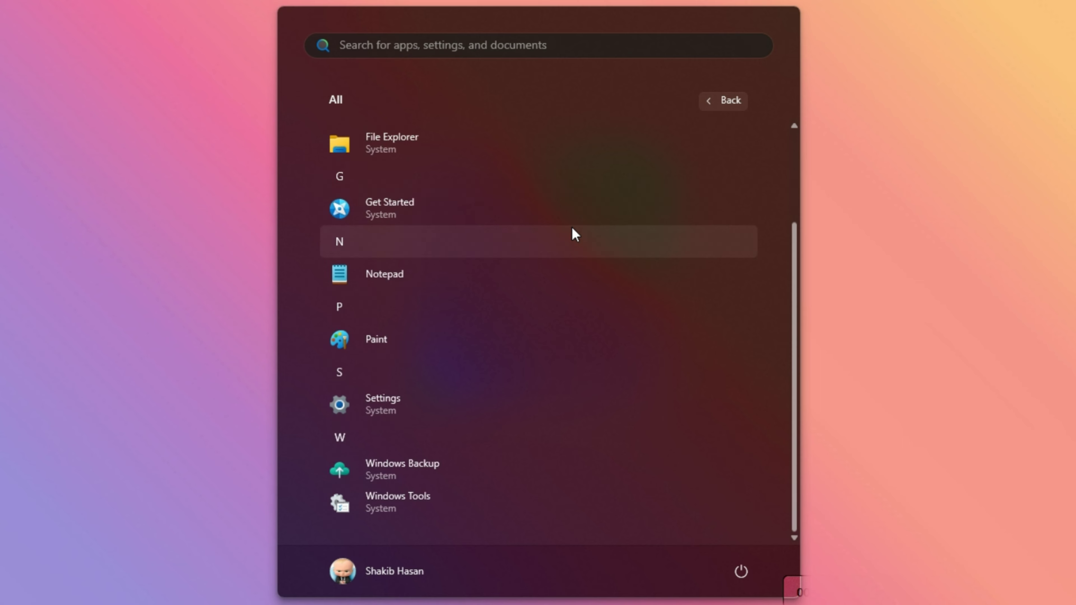
pyautogui.scroll(3, 571, 227)
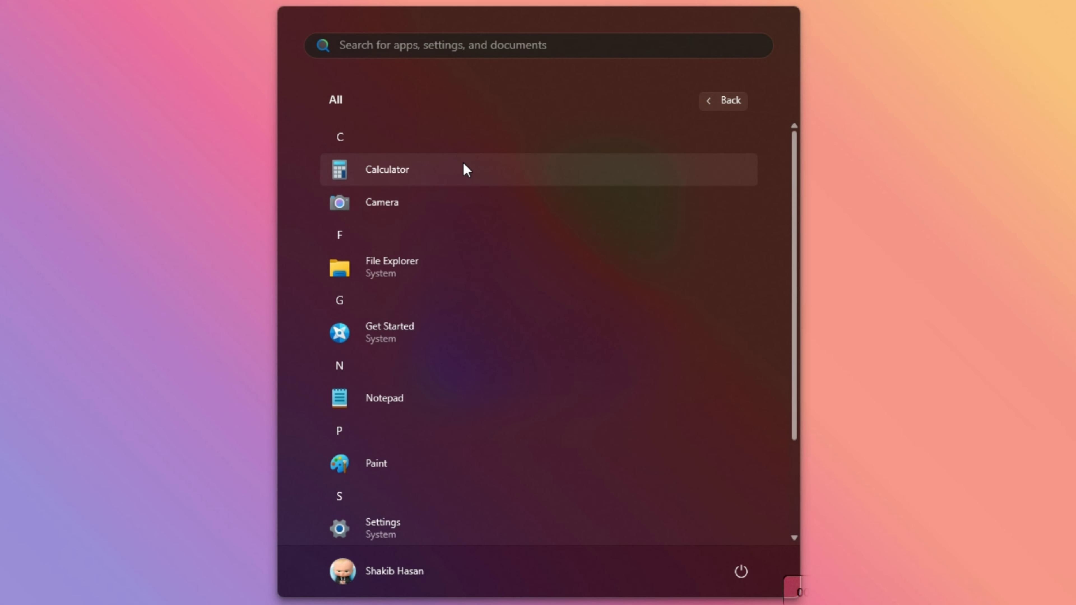
pyautogui.scroll(-2, 377, 508)
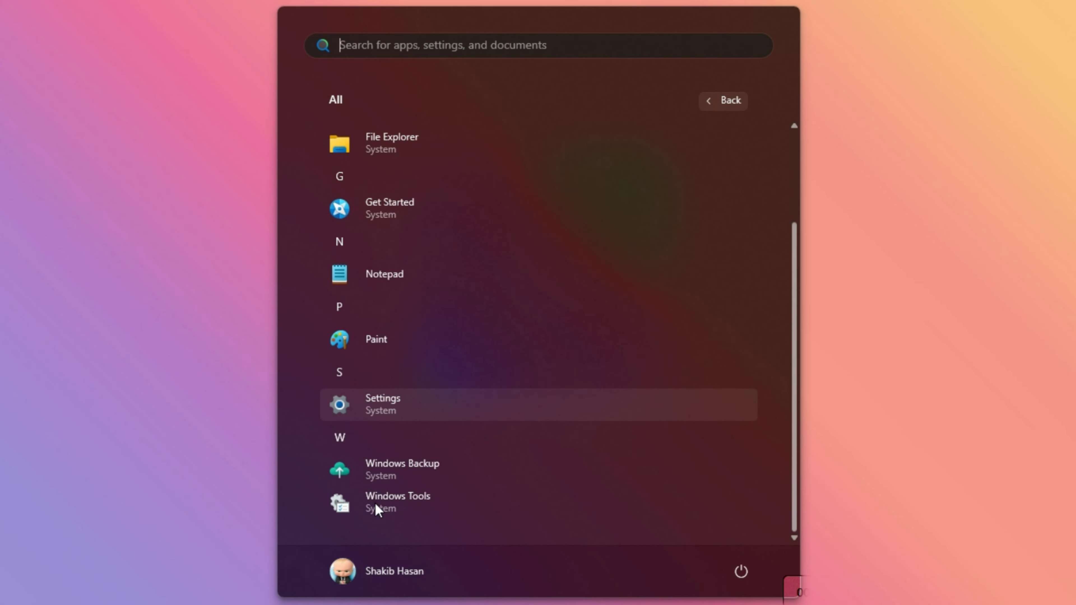
pyautogui.scroll(3, 402, 458)
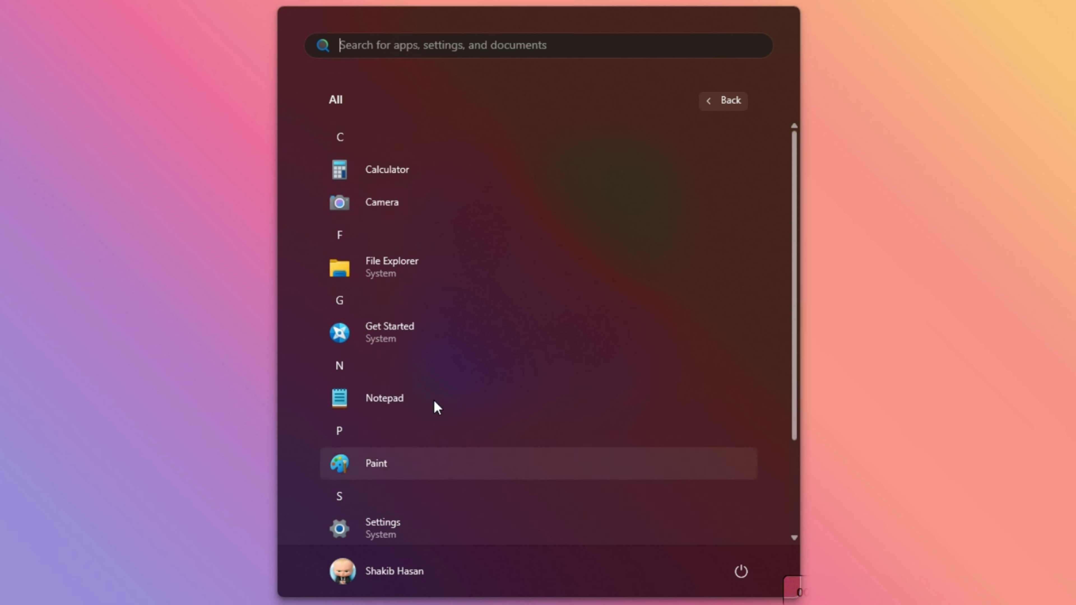
pyautogui.click(457, 169)
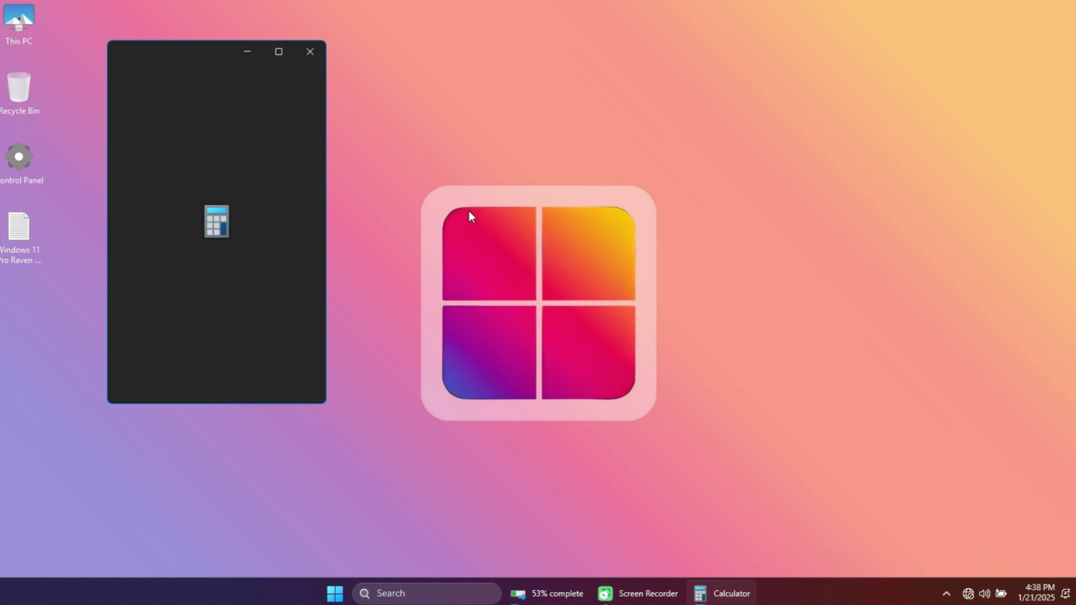
pyautogui.click(309, 56)
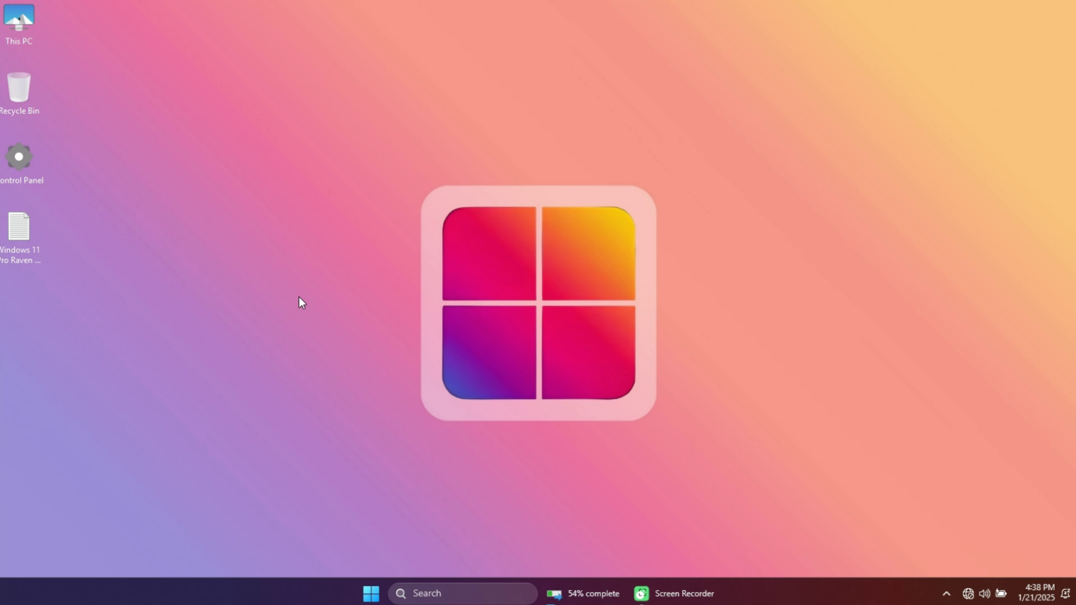
# Search Windows for "optionalfeatures" and run the command to open the Windows Features dialog
pyautogui.click(440, 593)
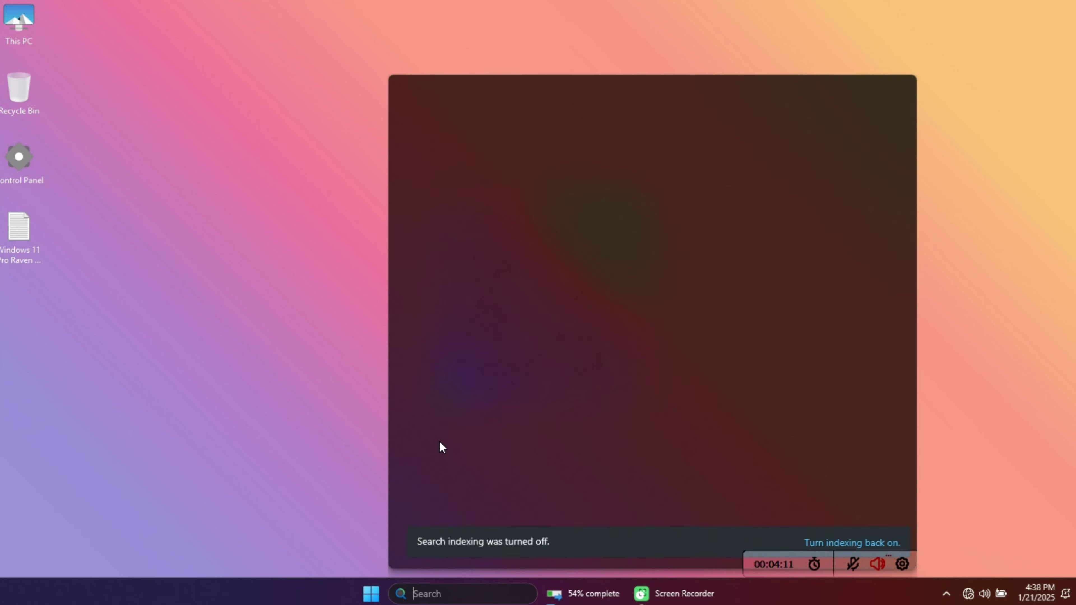
pyautogui.write('op')
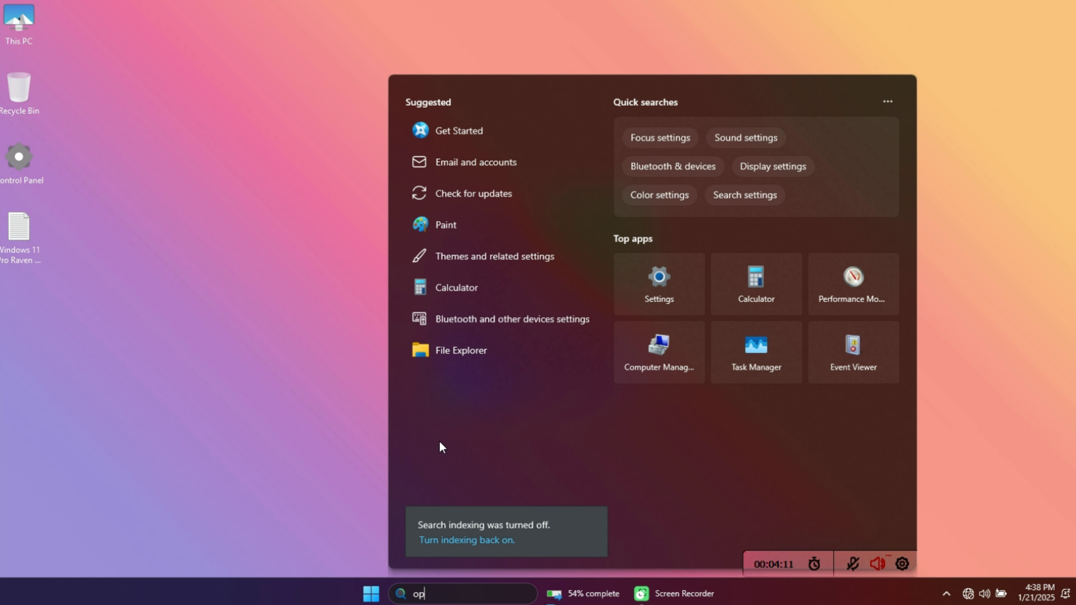
pyautogui.write('tionalll')
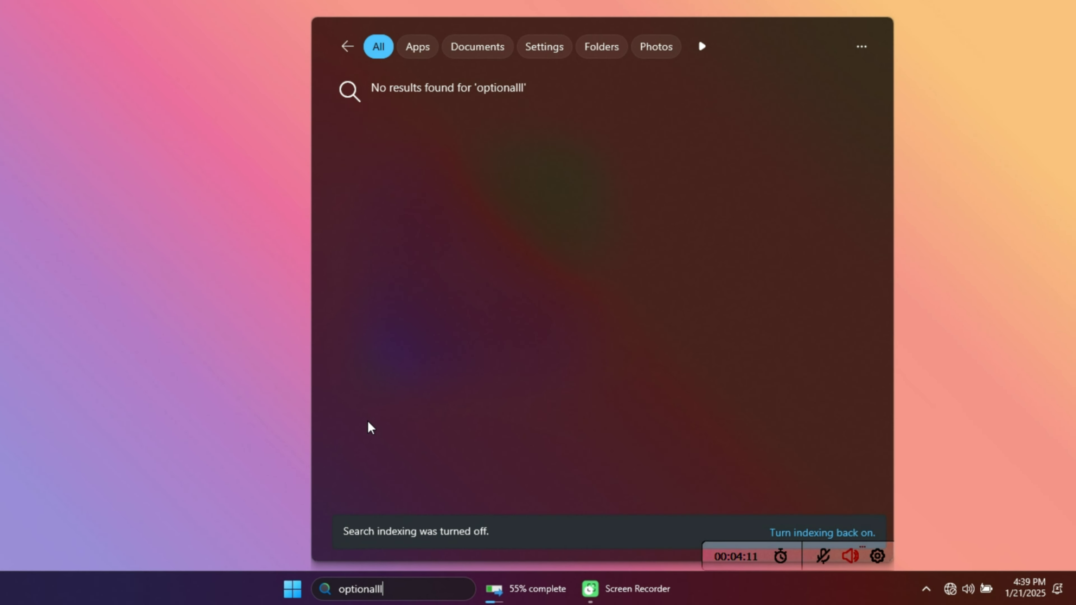
pyautogui.press('BackSpace')
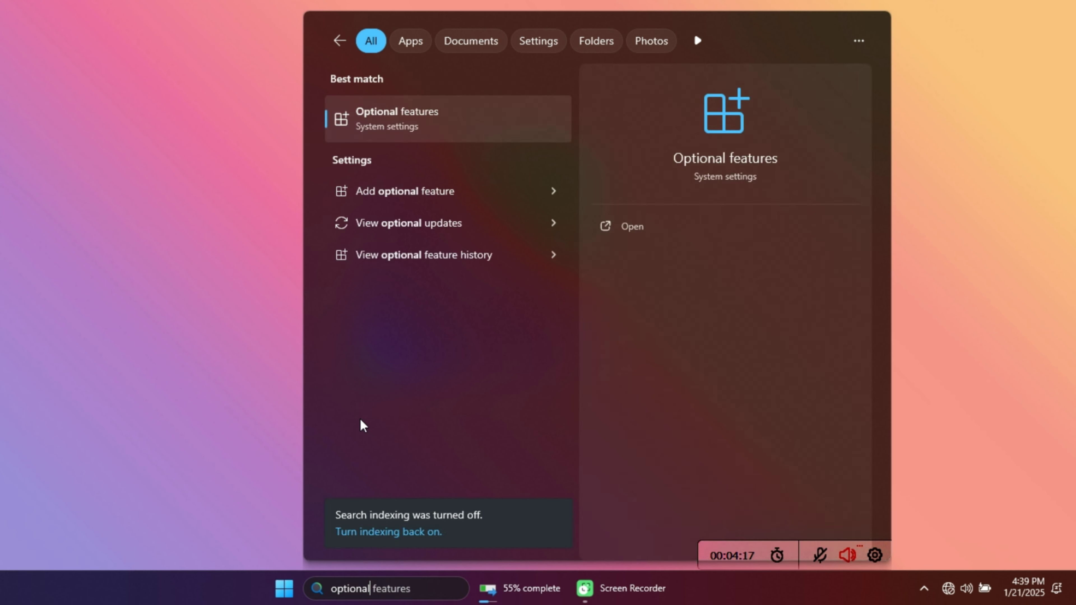
pyautogui.write('fea')
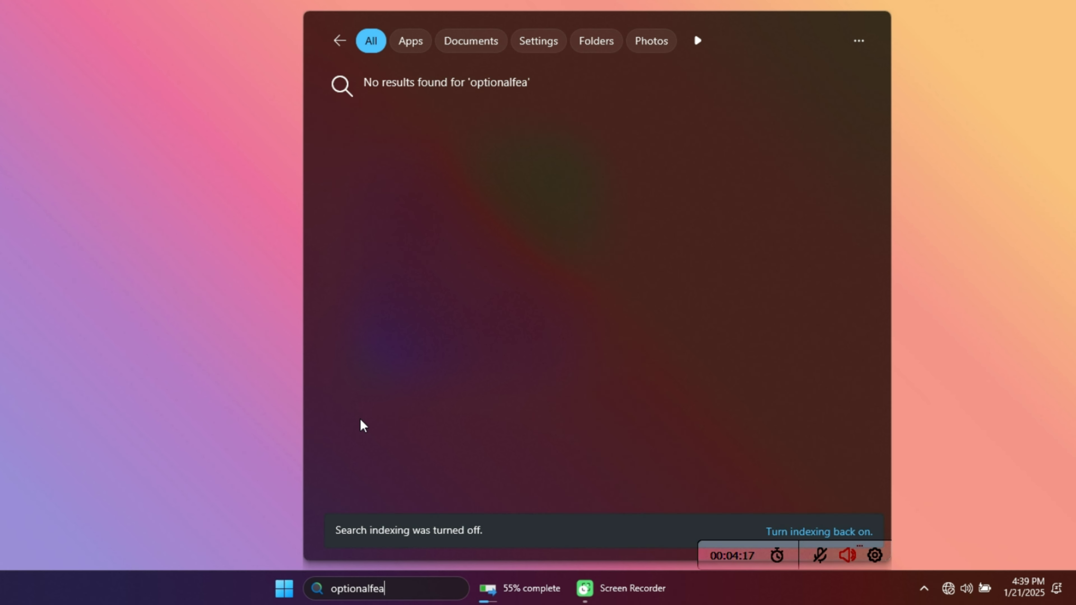
pyautogui.write('turessssss')
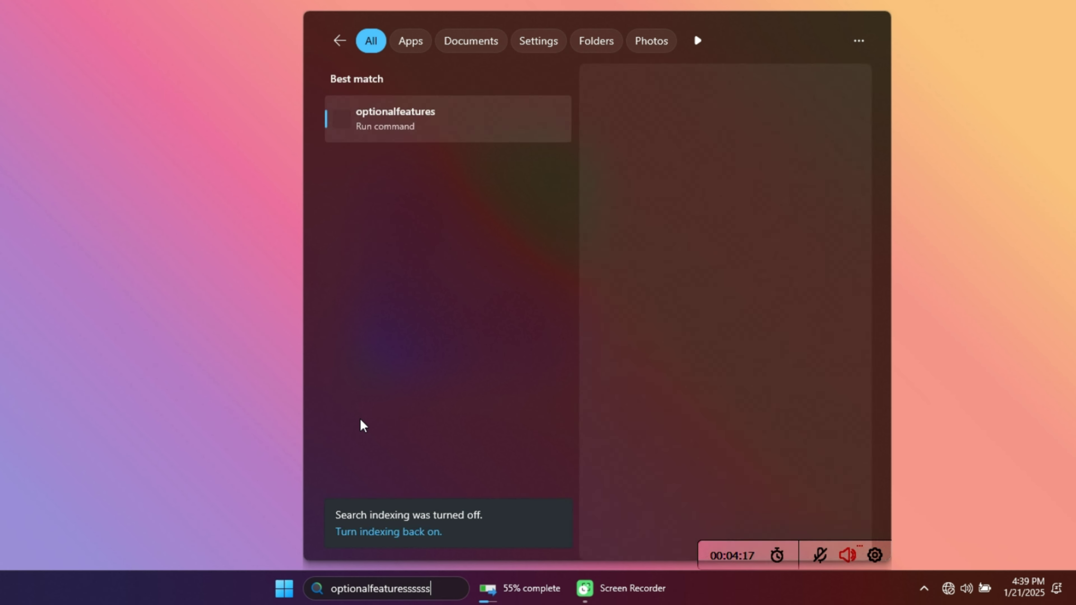
pyautogui.press('BackSpace')
pyautogui.press('BackSpace')
pyautogui.press('BackSpace')
pyautogui.press('BackSpace')
pyautogui.press('BackSpace')
pyautogui.click(413, 123)
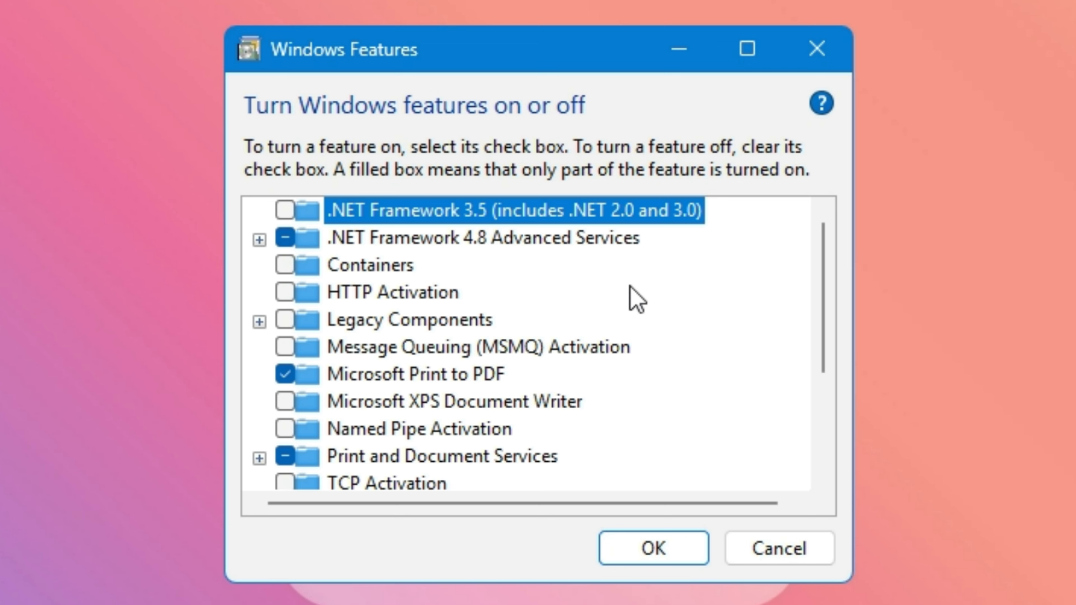
# Examine the available Windows features, expanding Legacy Components and .NET Framework 4.8 Advanced Services, and close the dialog without changes
pyautogui.scroll(-1, 631, 288)
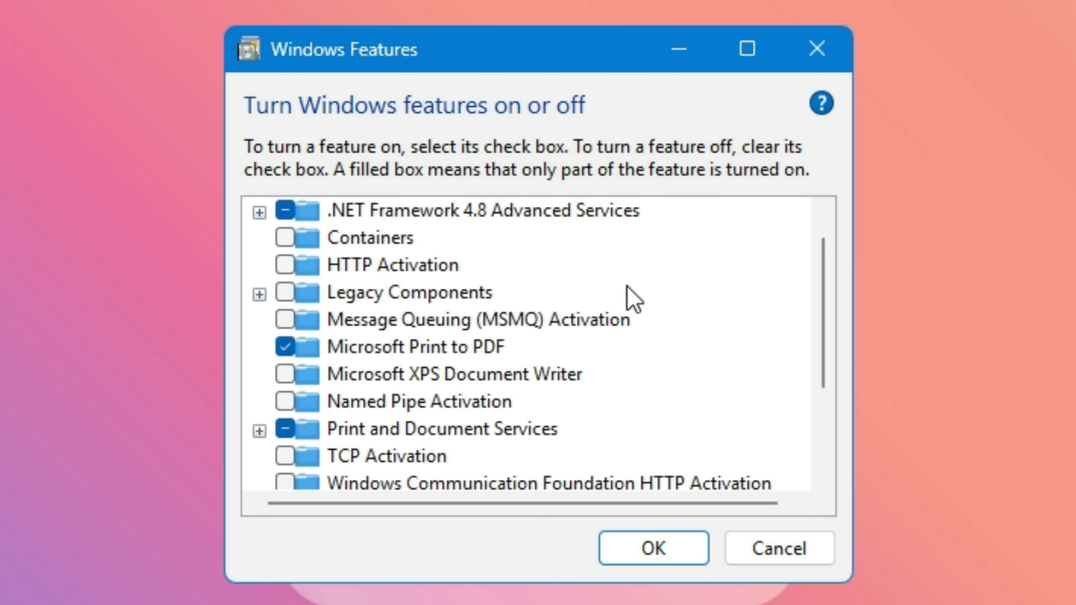
pyautogui.click(259, 293)
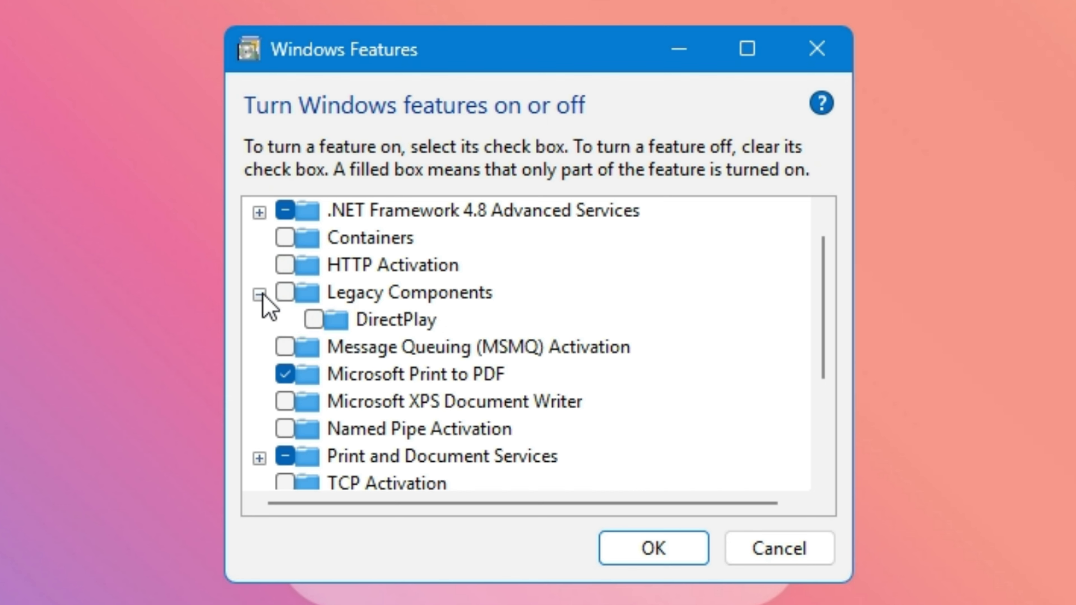
pyautogui.scroll(-2, 670, 341)
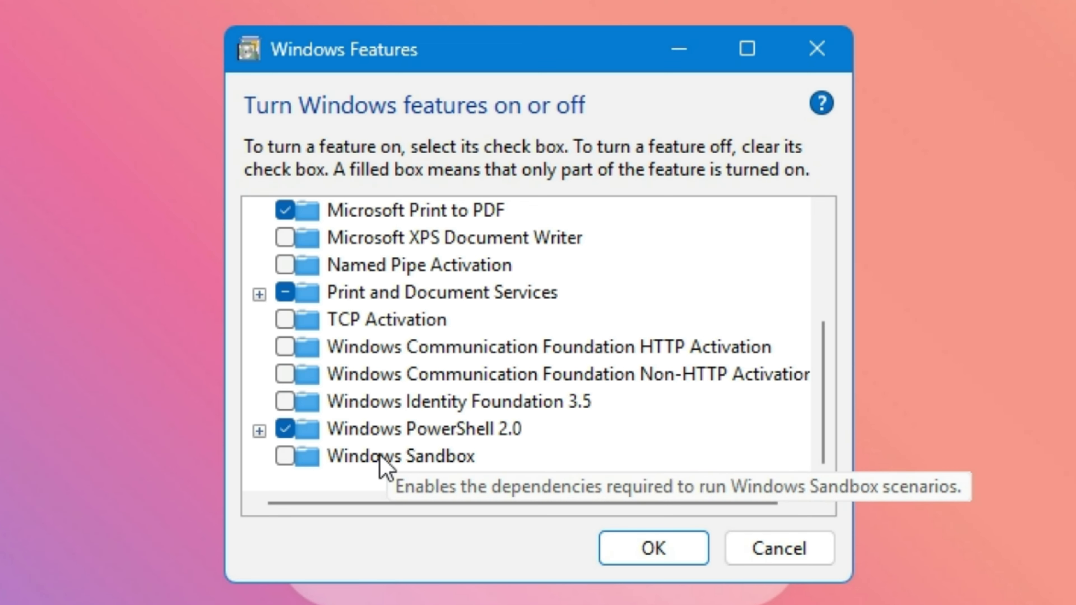
pyautogui.scroll(2, 383, 460)
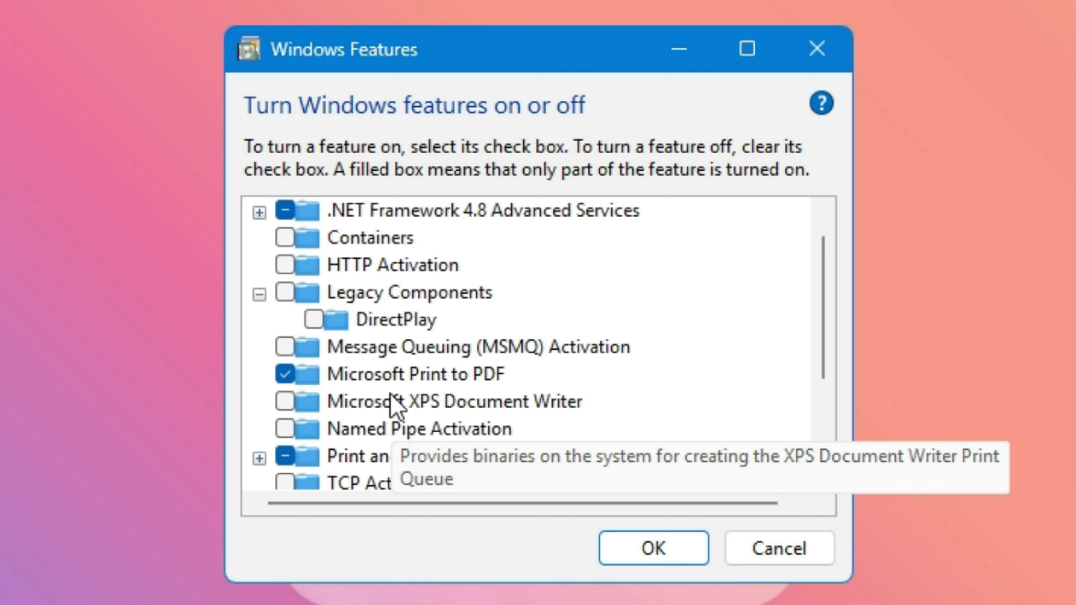
pyautogui.scroll(1, 394, 405)
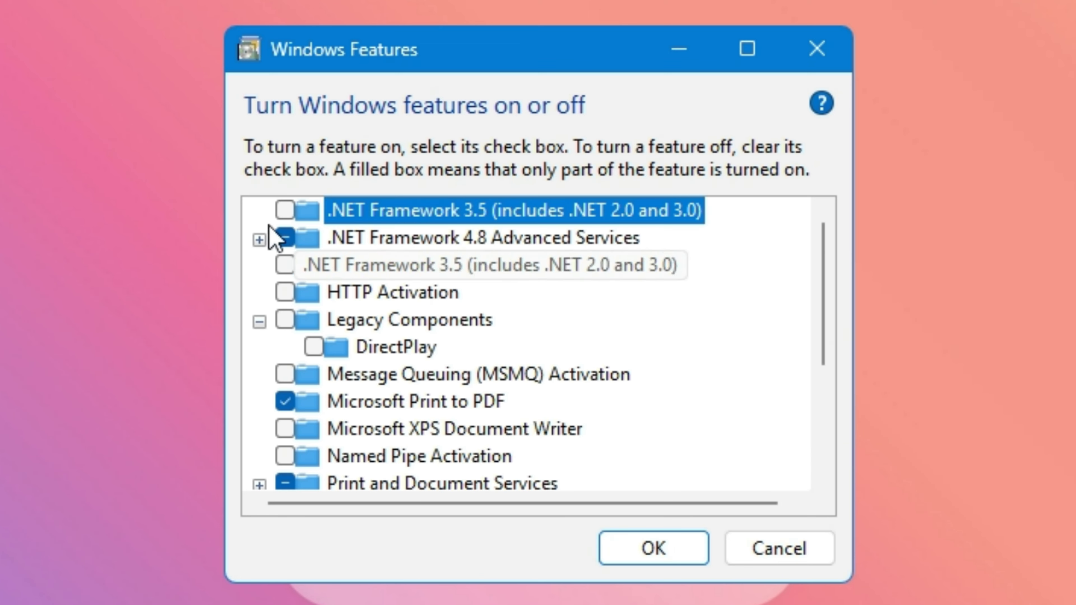
pyautogui.click(259, 240)
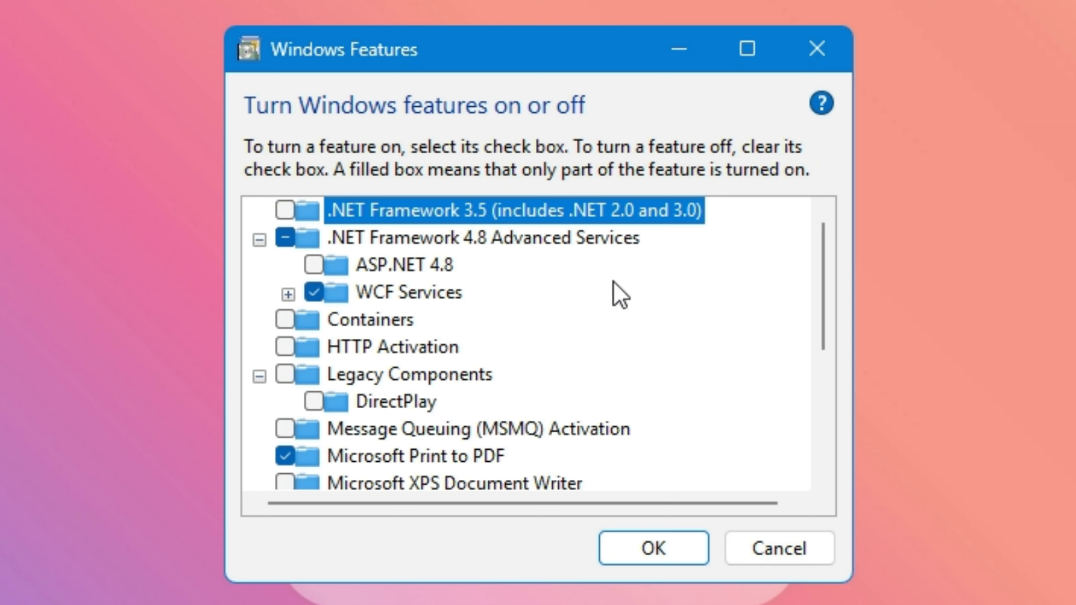
pyautogui.scroll(-4, 616, 327)
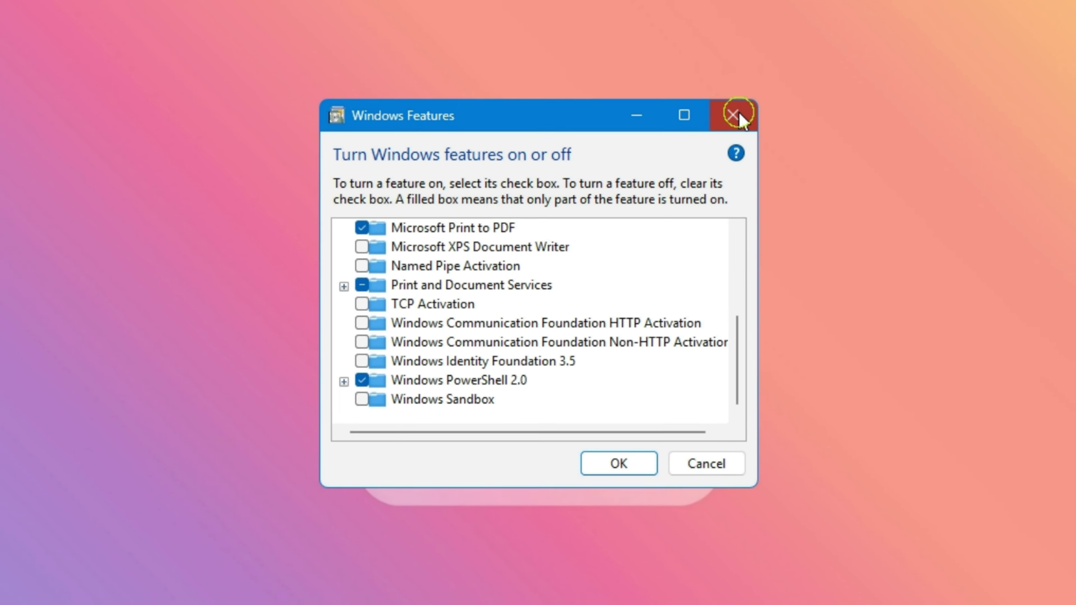
pyautogui.click(741, 118)
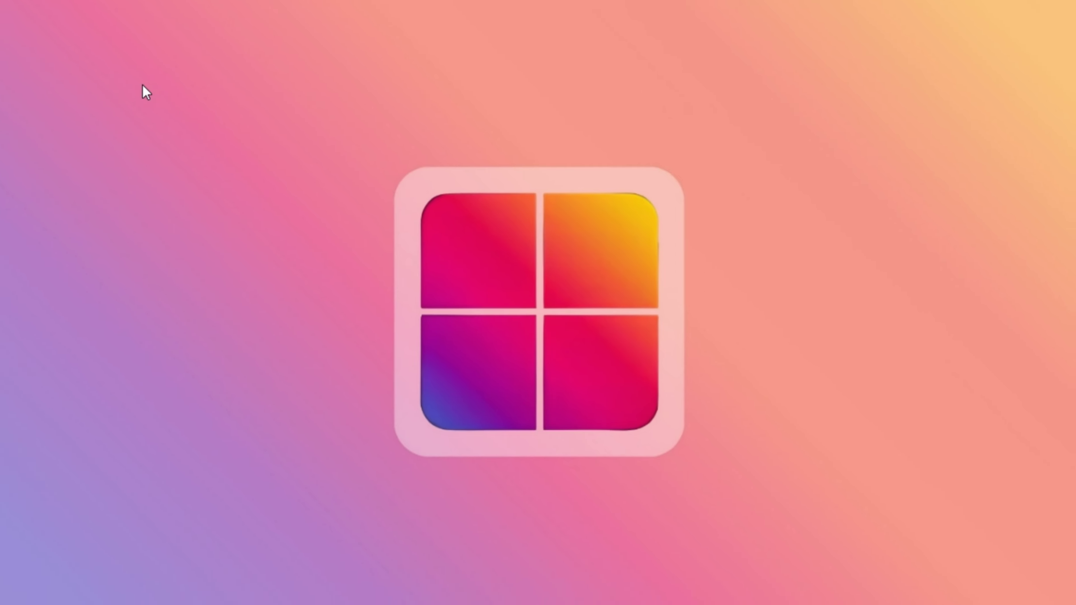
# Browse from This PC to the Windows\Web\Screen folder on the Windows (C:) drive
pyautogui.doubleClick(70, 52)
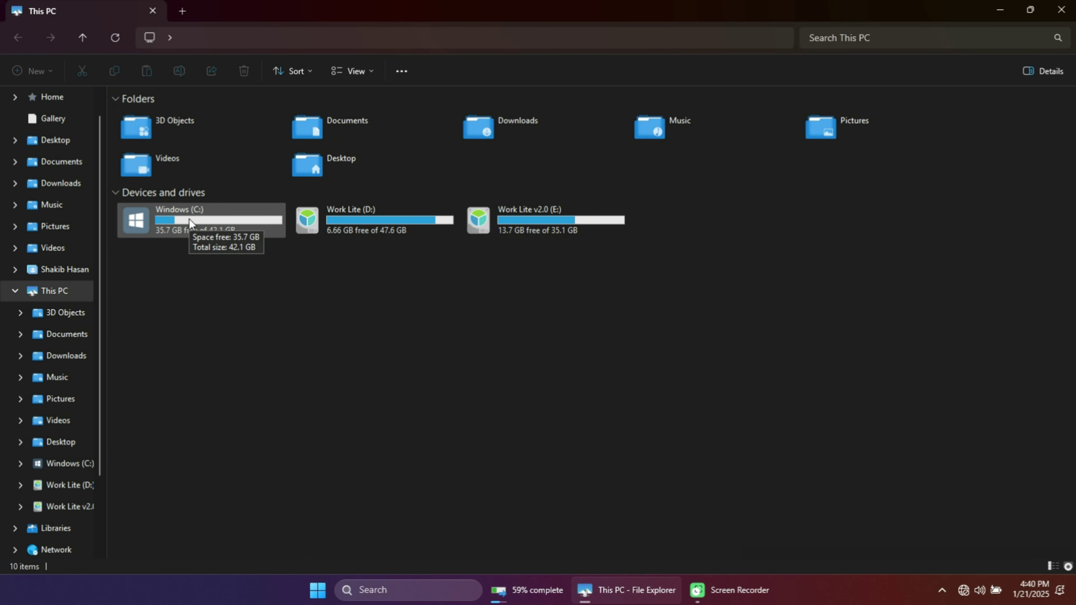
pyautogui.doubleClick(188, 219)
pyautogui.doubleClick(176, 229)
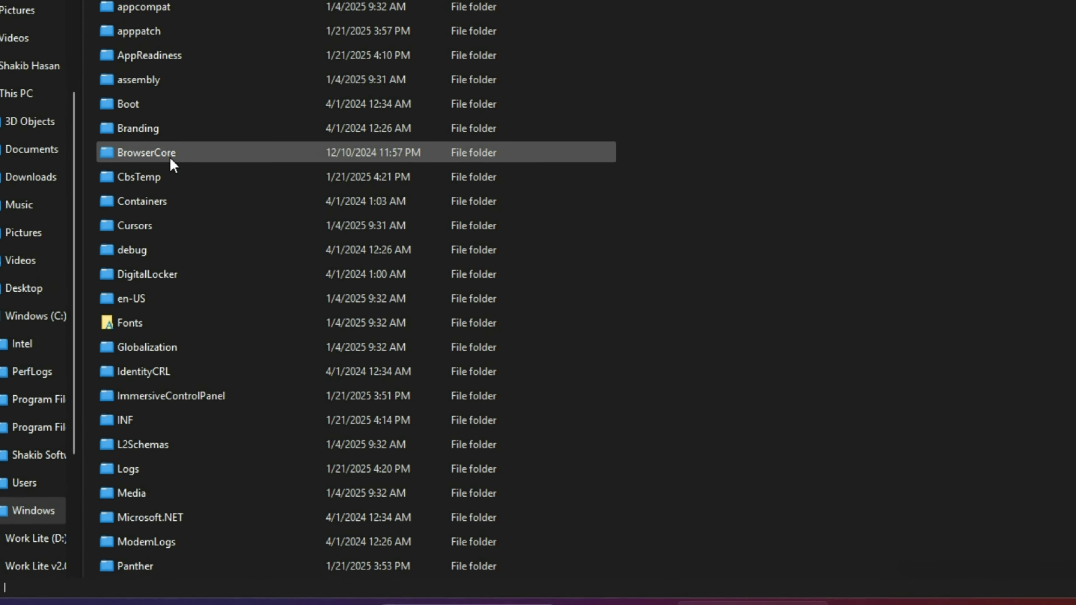
pyautogui.scroll(-12, 170, 158)
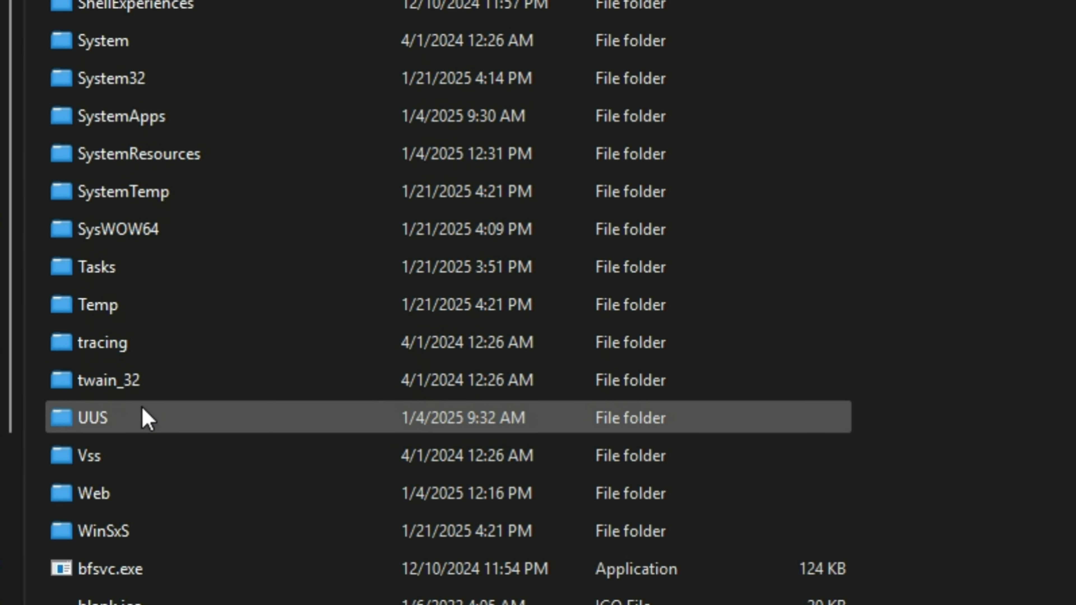
pyautogui.doubleClick(100, 498)
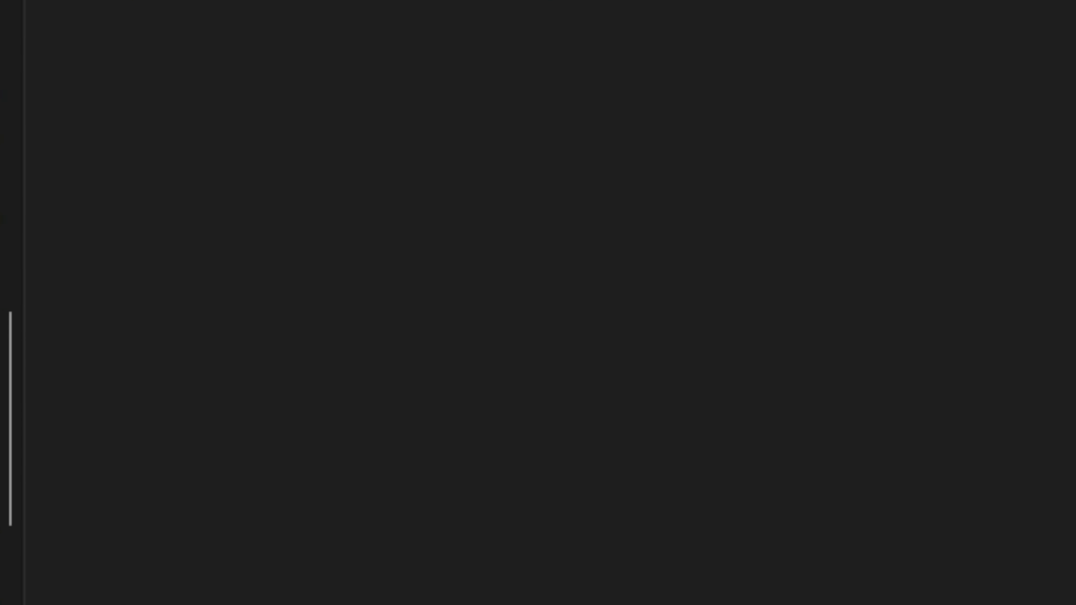
pyautogui.click(83, 74)
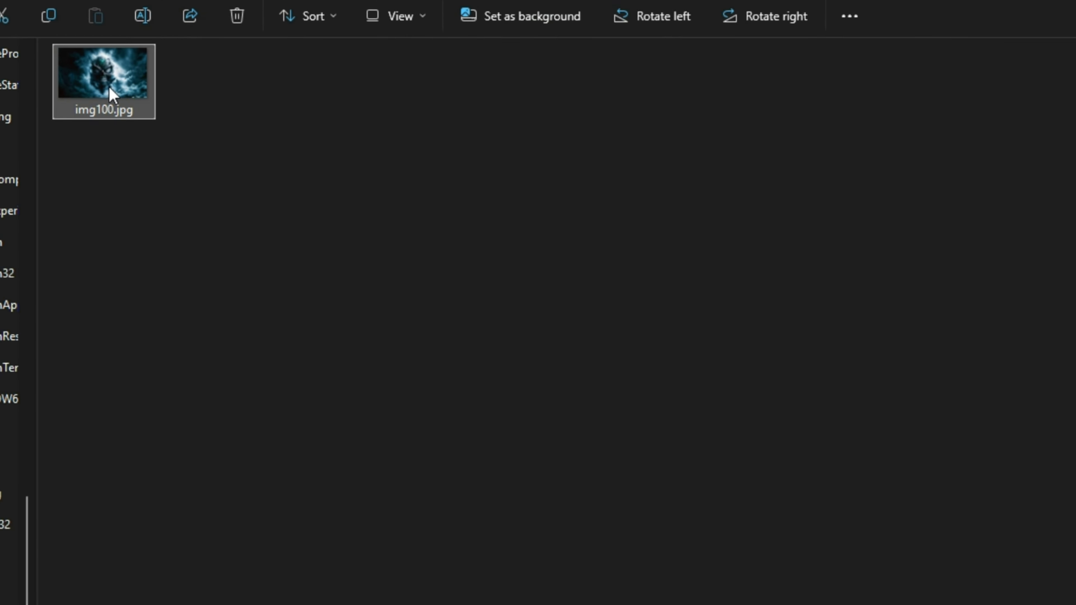
# View the lock screen image img100.jpg in a maximized photo viewer and close it
pyautogui.doubleClick(112, 93)
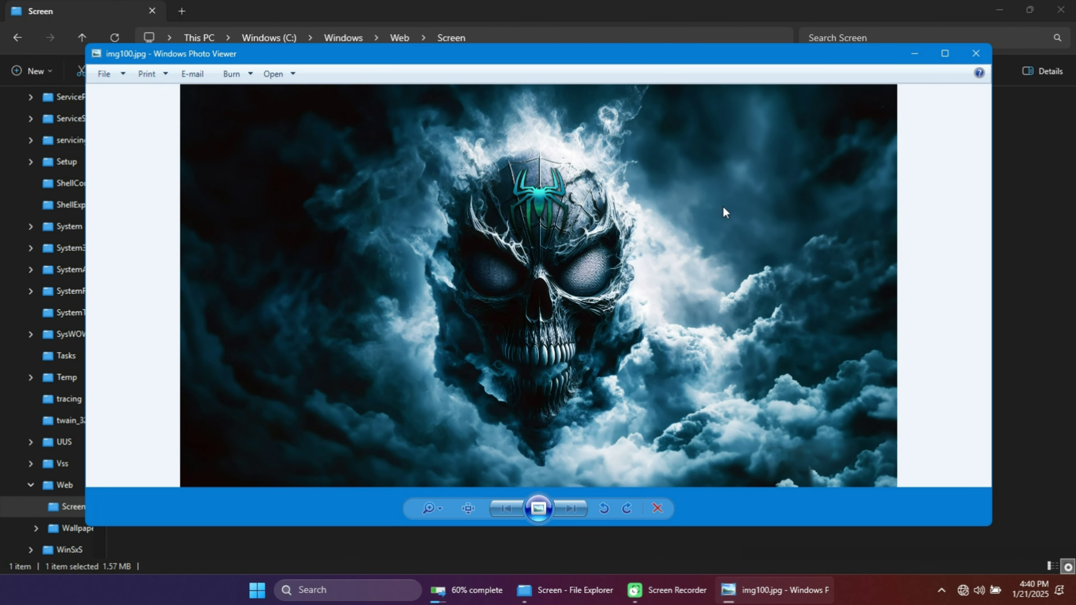
pyautogui.click(944, 53)
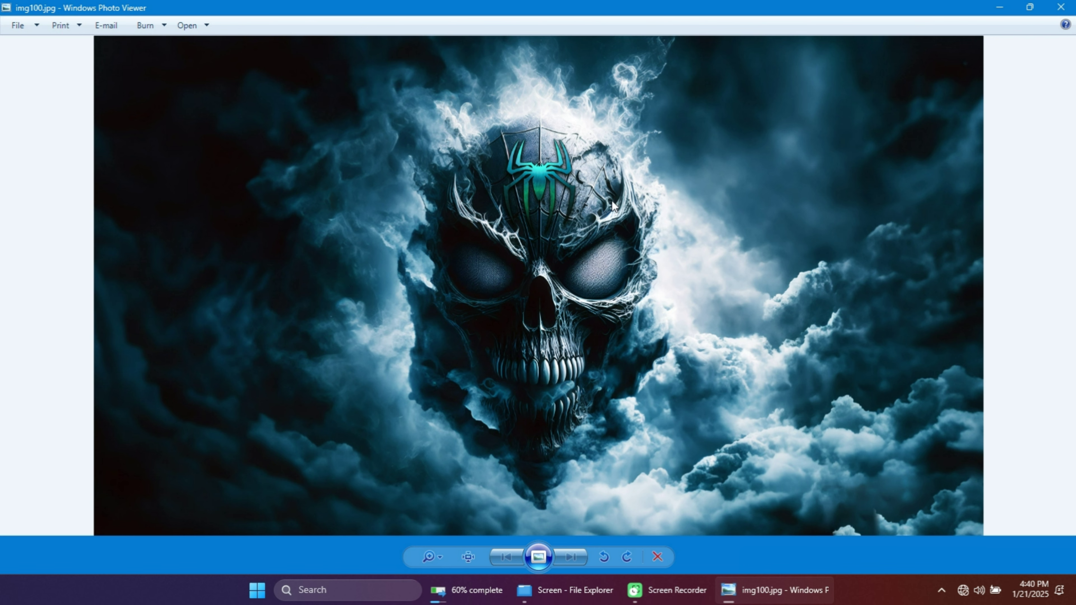
pyautogui.click(1060, 7)
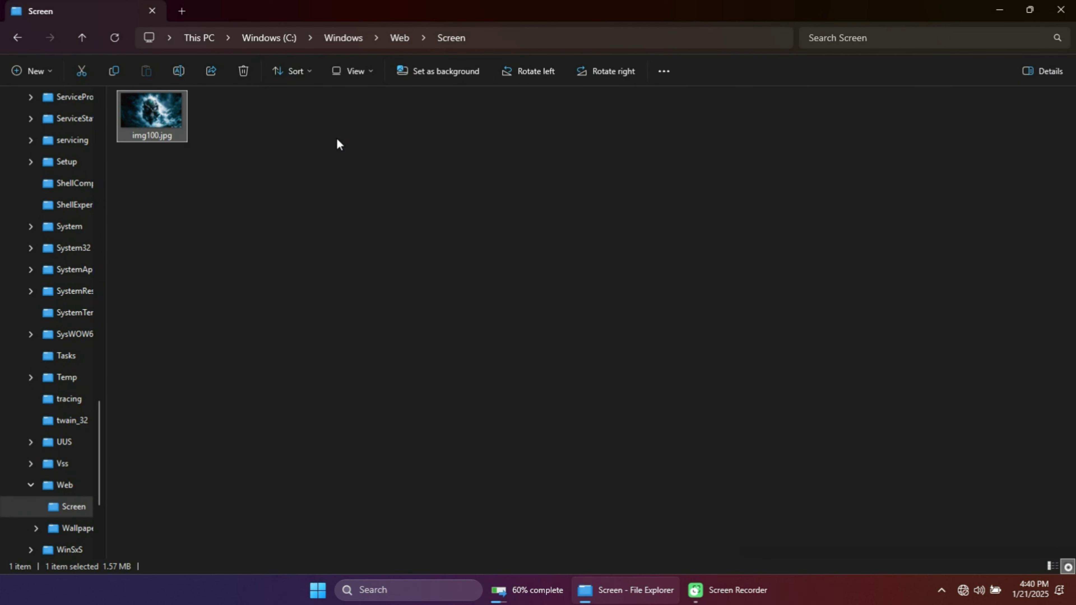
# Return to the Web folder and open the Windows folder inside Wallpaper
pyautogui.click(400, 38)
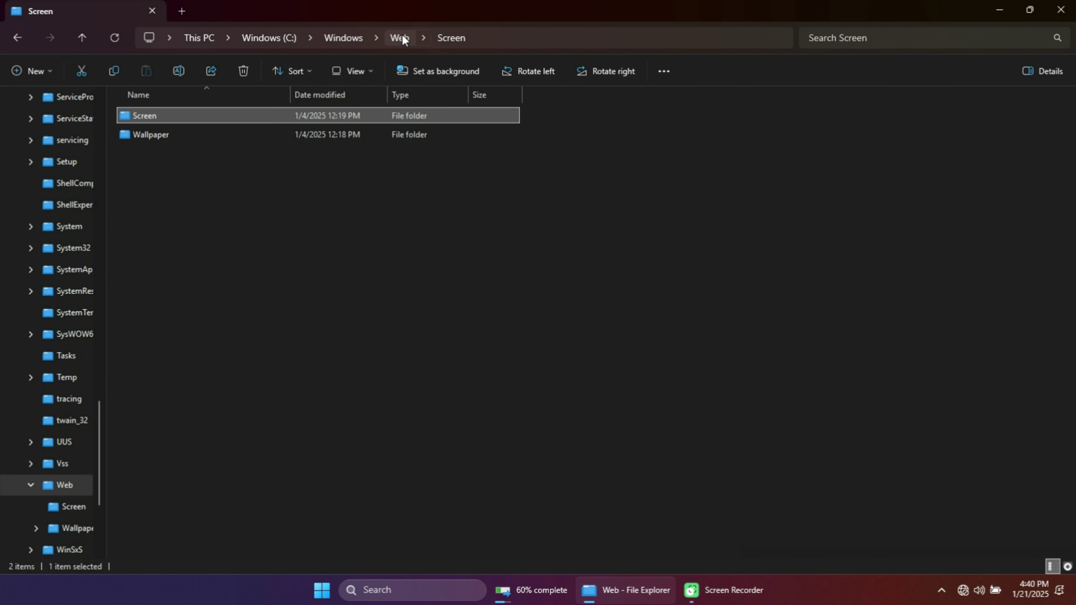
pyautogui.click(185, 139)
pyautogui.doubleClick(185, 134)
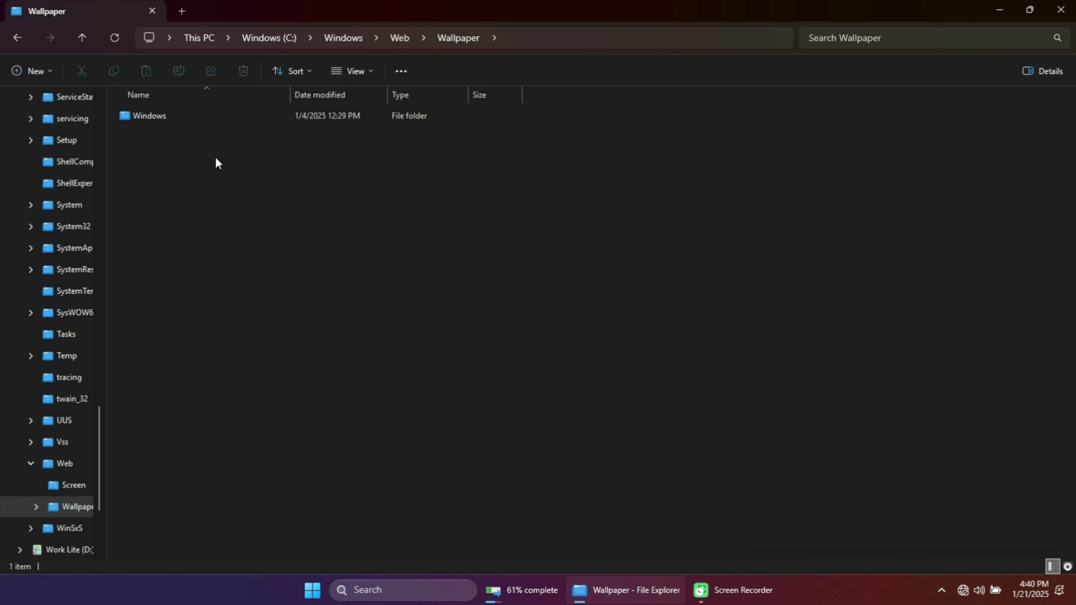
pyautogui.doubleClick(187, 115)
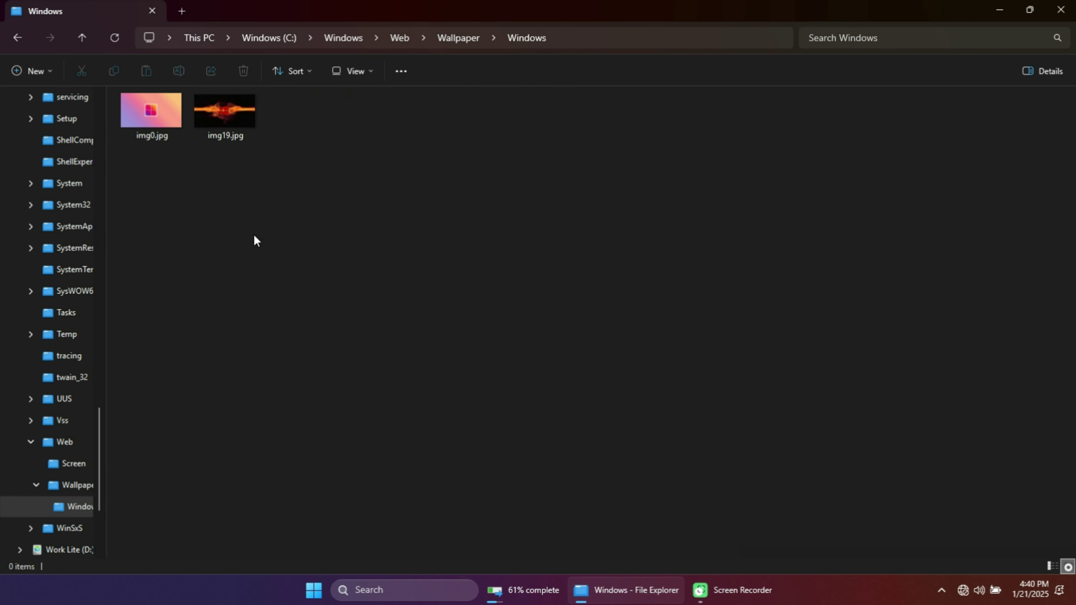
# View the wallpaper image img0.jpg in the photo viewer and close it
pyautogui.click(147, 117)
pyautogui.doubleClick(147, 117)
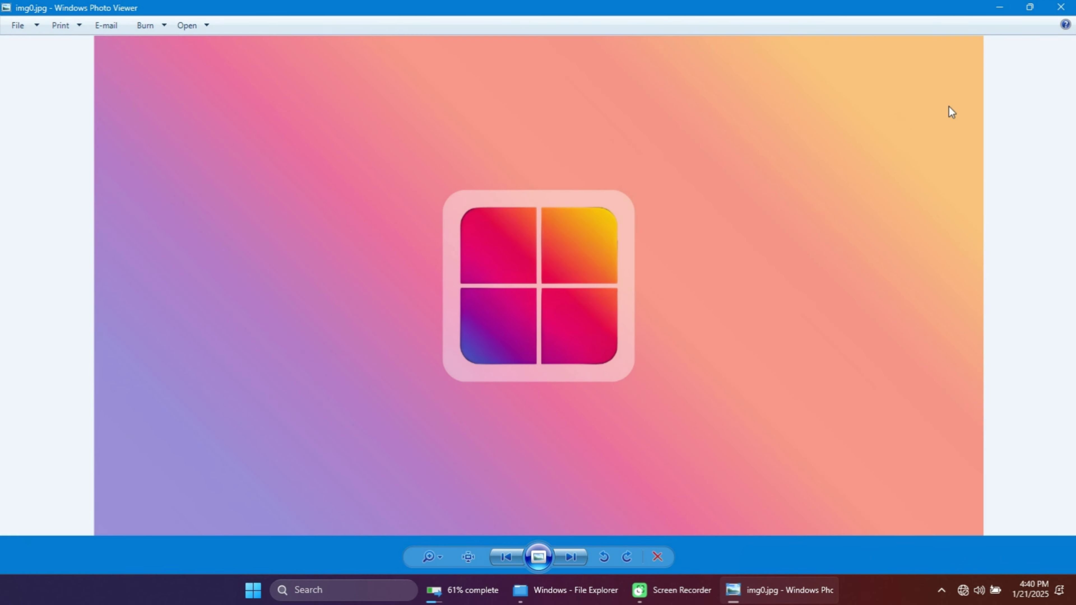
pyautogui.click(1061, 7)
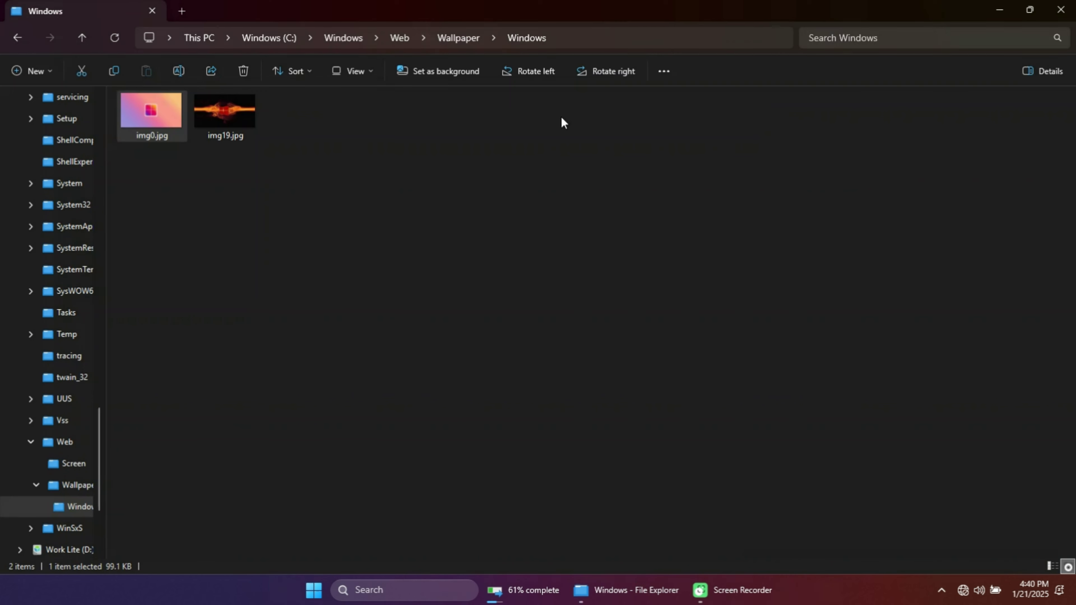
# View the wallpaper image img19.jpg in the photo viewer and close it
pyautogui.click(239, 125)
pyautogui.doubleClick(239, 124)
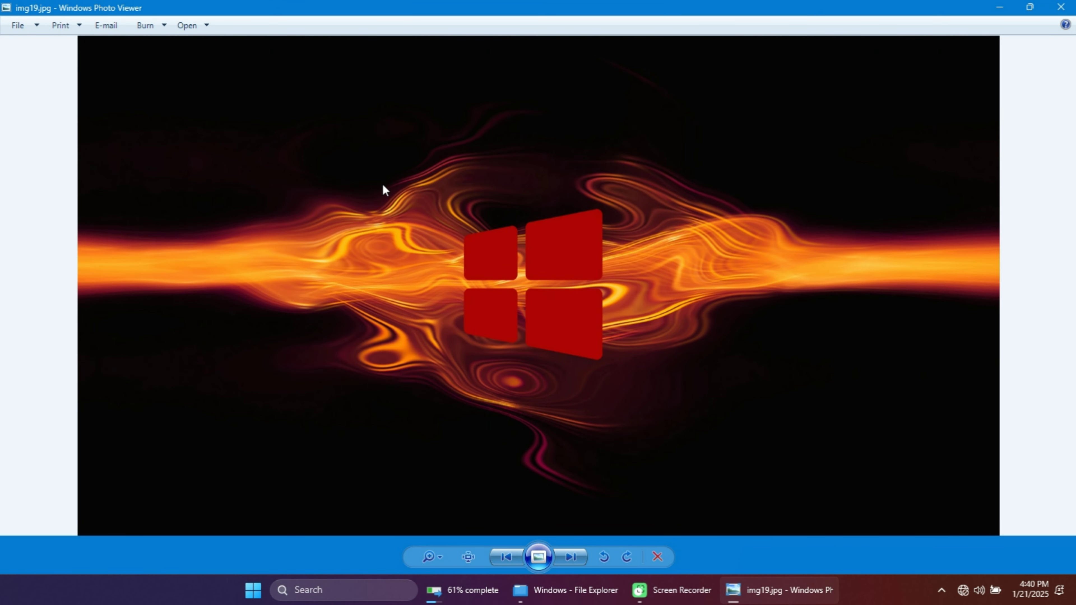
pyautogui.click(1061, 7)
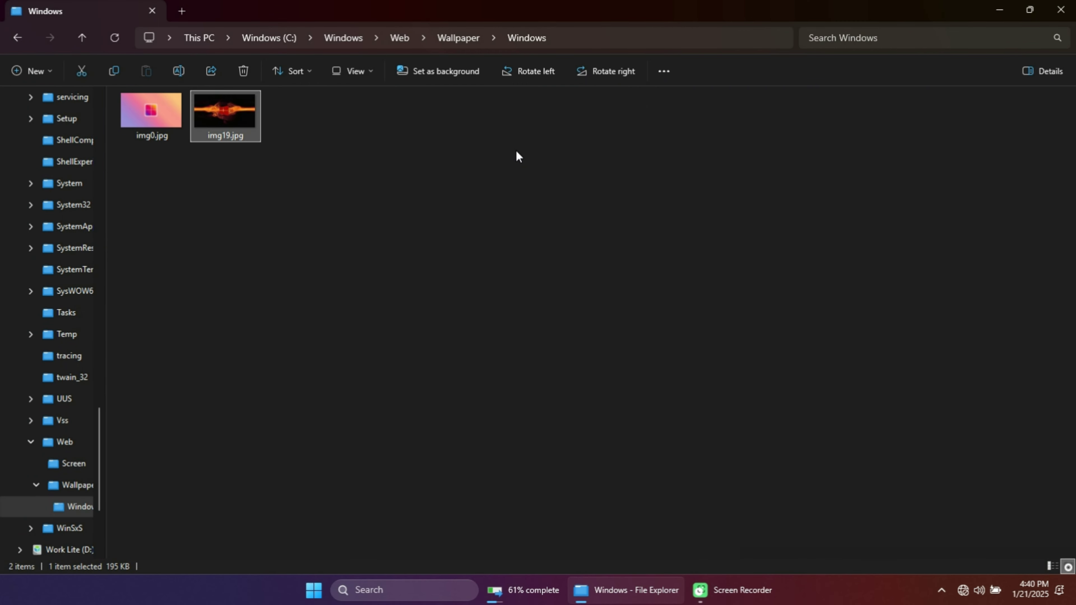
# Examine the full context options for img0.jpg, dismiss them without choosing any, and close the File Explorer window
pyautogui.rightClick(229, 123)
pyautogui.click(143, 113)
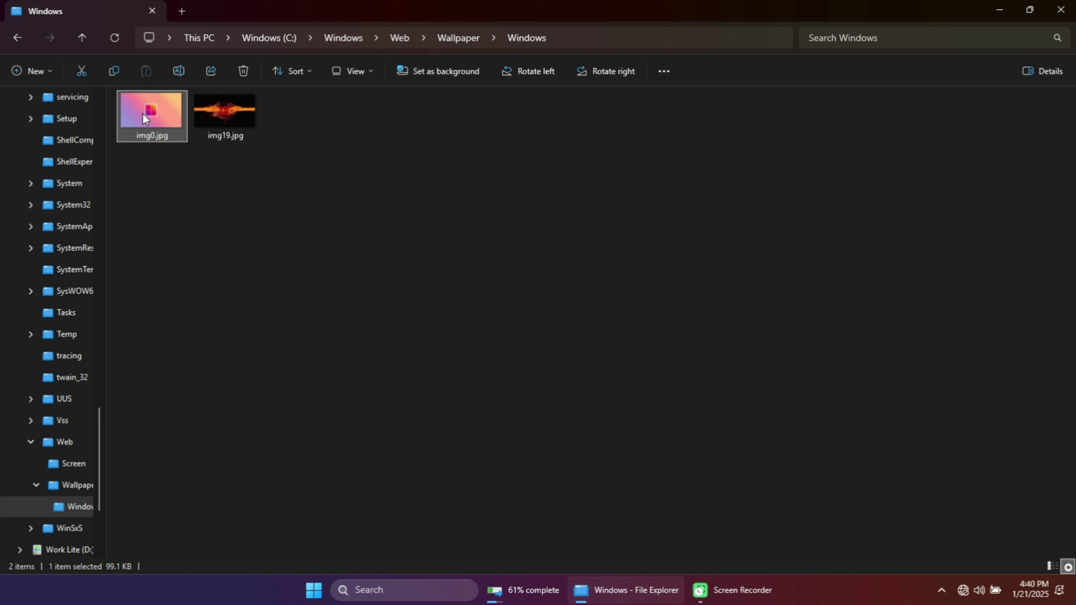
pyautogui.rightClick(142, 114)
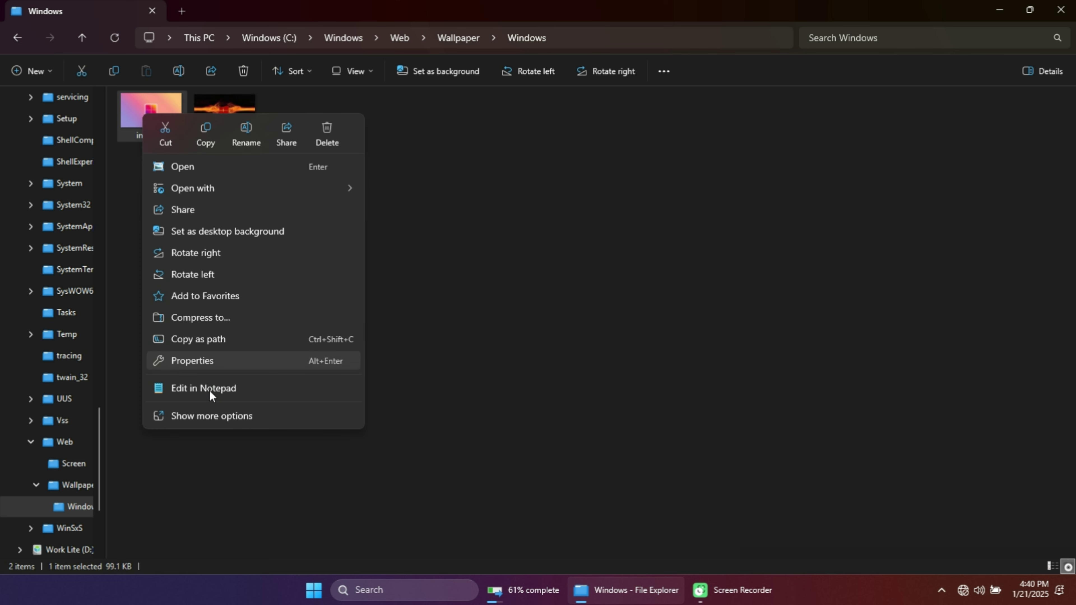
pyautogui.click(212, 417)
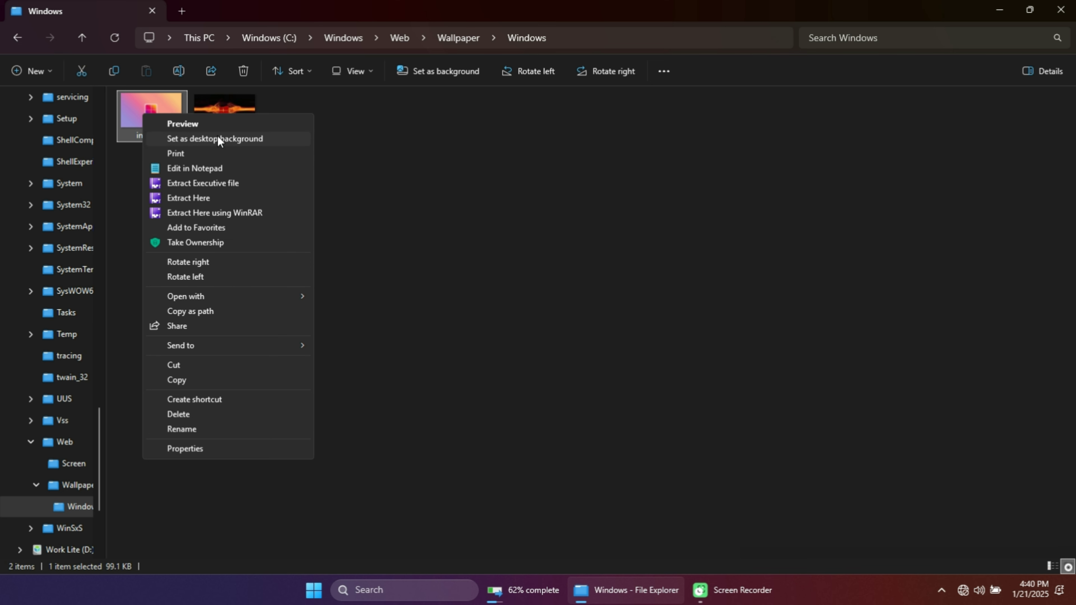
pyautogui.click(455, 167)
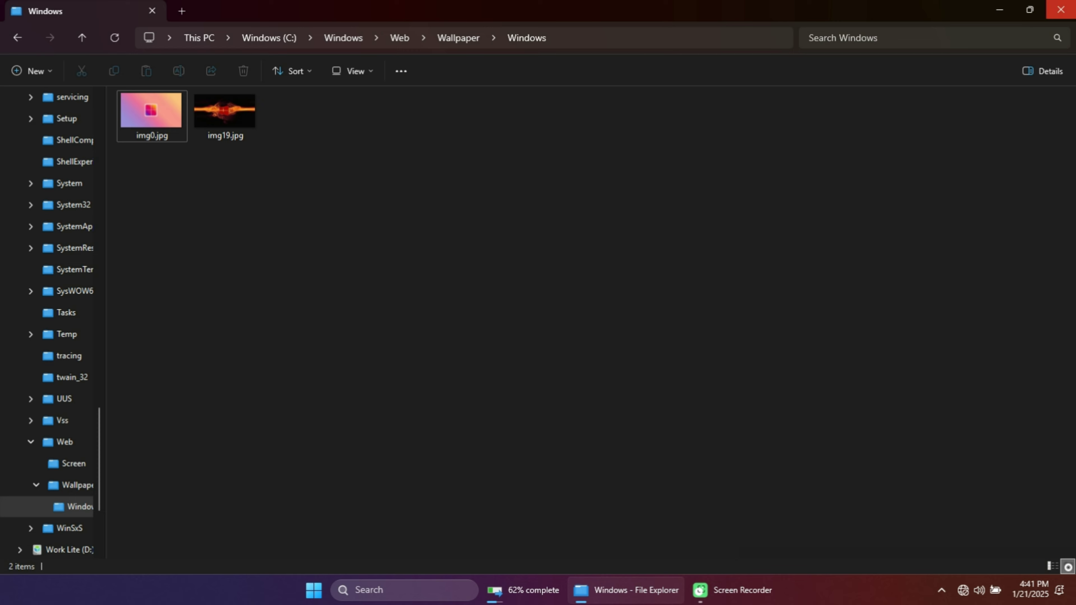
pyautogui.click(1061, 9)
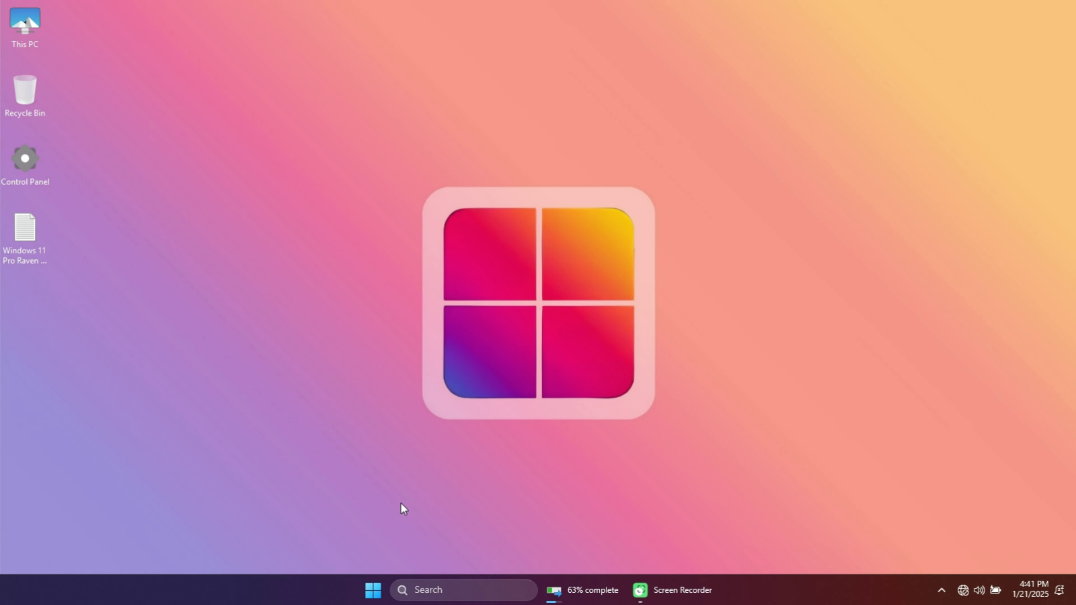
# Look over the Start menu and the Windows search pane, then dismiss them
pyautogui.click(374, 598)
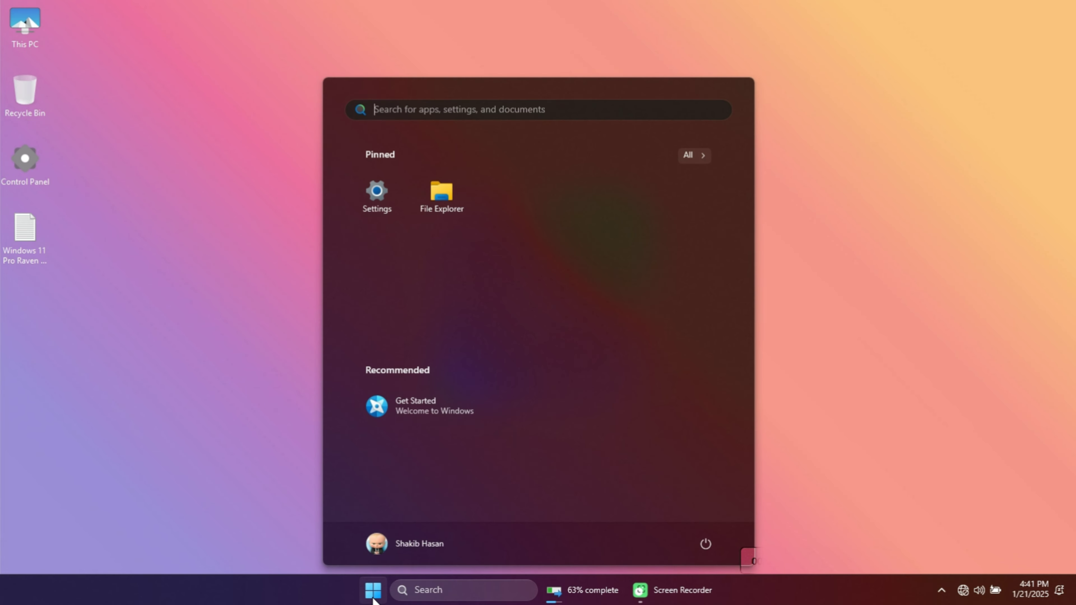
pyautogui.click(441, 592)
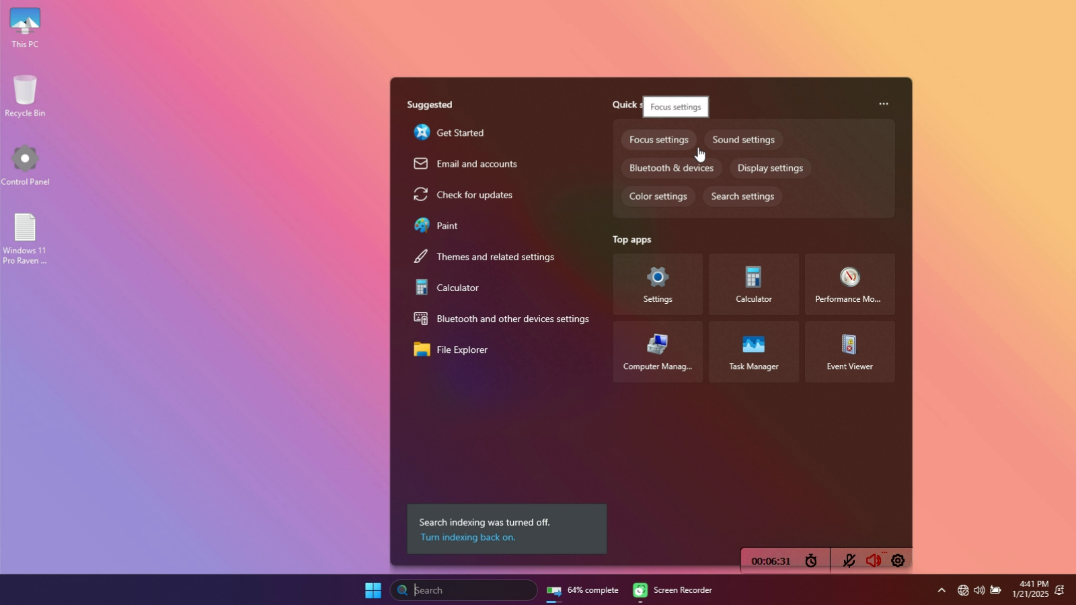
pyautogui.click(965, 300)
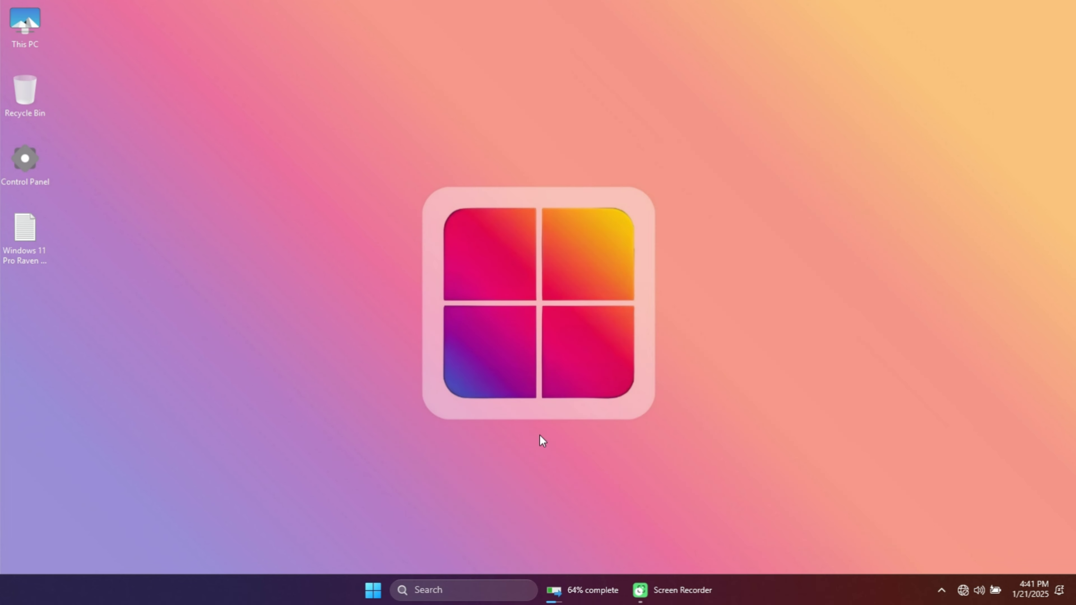
# Open the Windows Settings app and go to the Network & internet page
pyautogui.rightClick(369, 588)
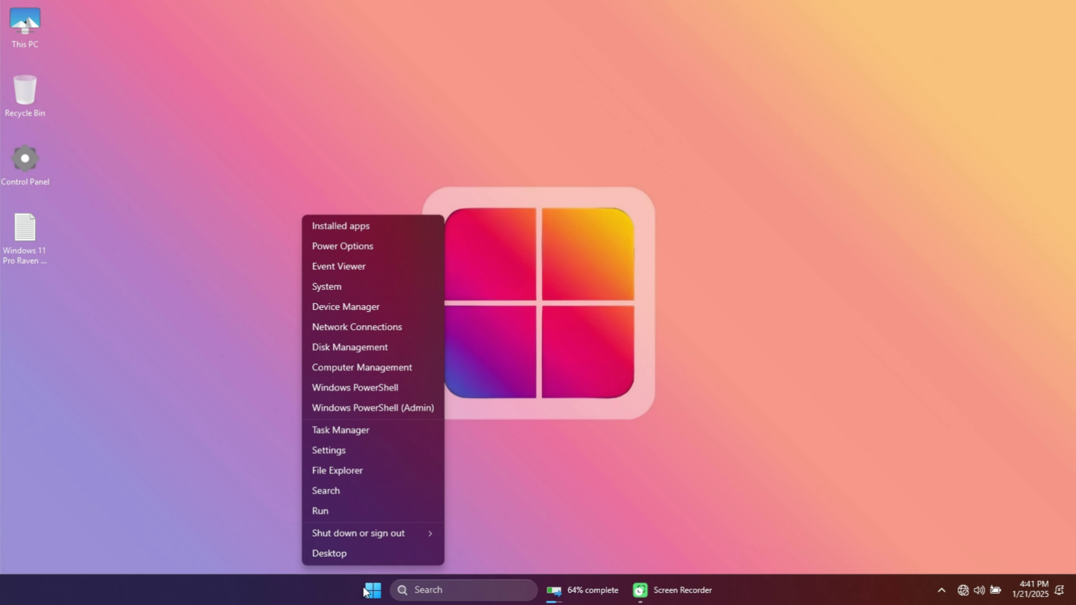
pyautogui.click(348, 452)
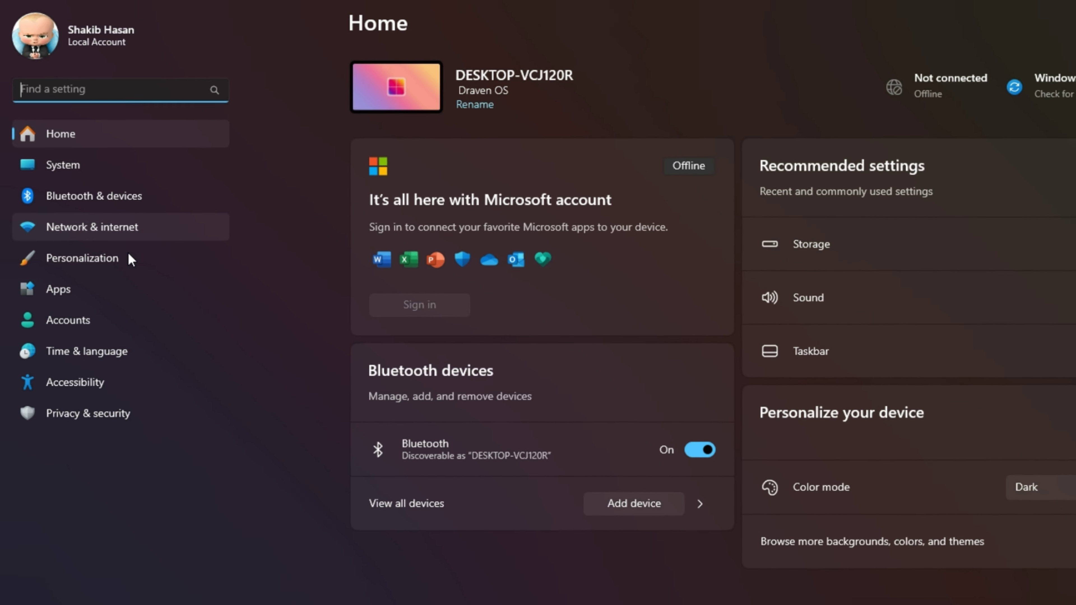
pyautogui.click(142, 229)
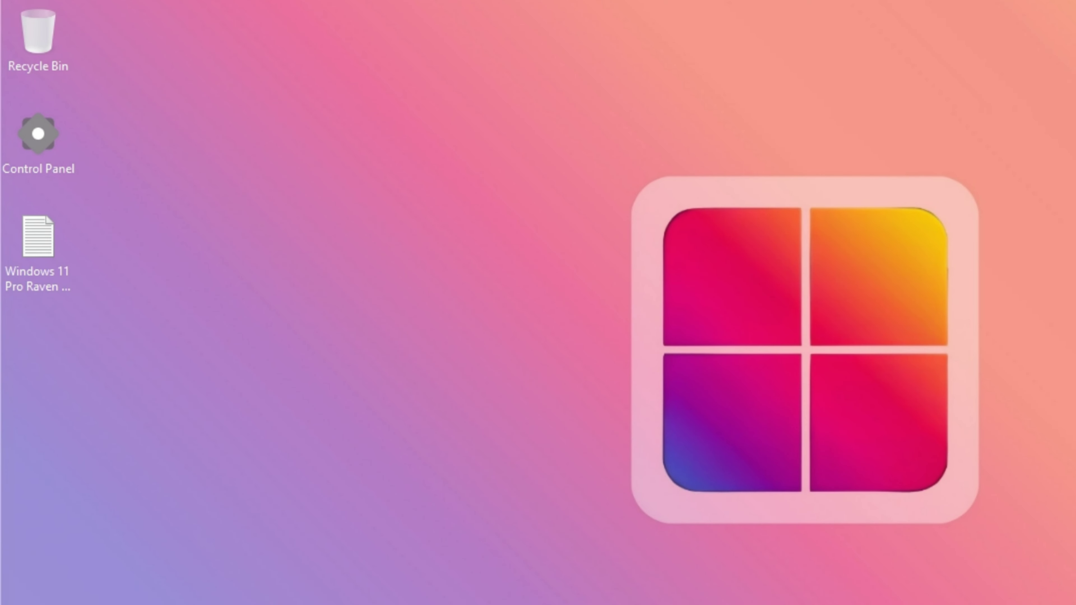
# Inspect the network adapters in Device Manager, highlighting the Dell Wireless 1704 802.11b/g/n (2.4GHz) entry, and close it
pyautogui.press('super+x')
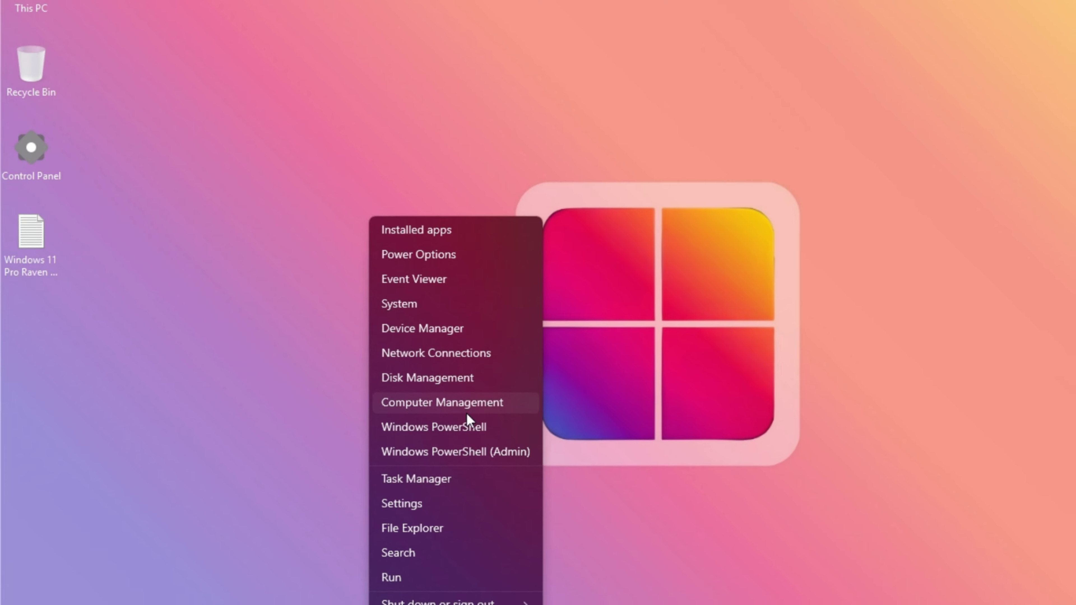
pyautogui.click(431, 328)
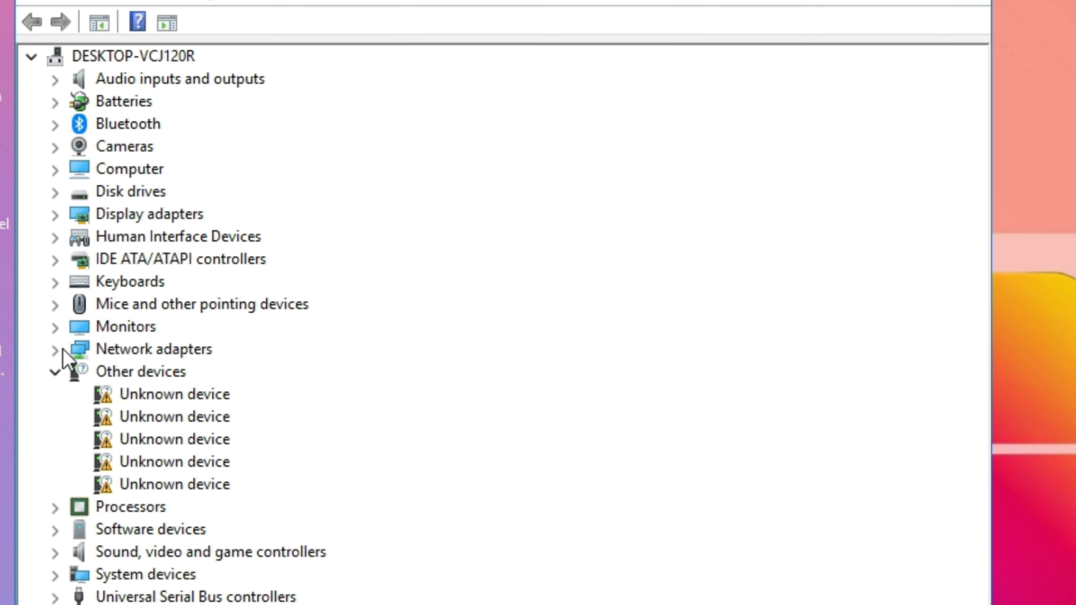
pyautogui.click(53, 350)
pyautogui.click(253, 396)
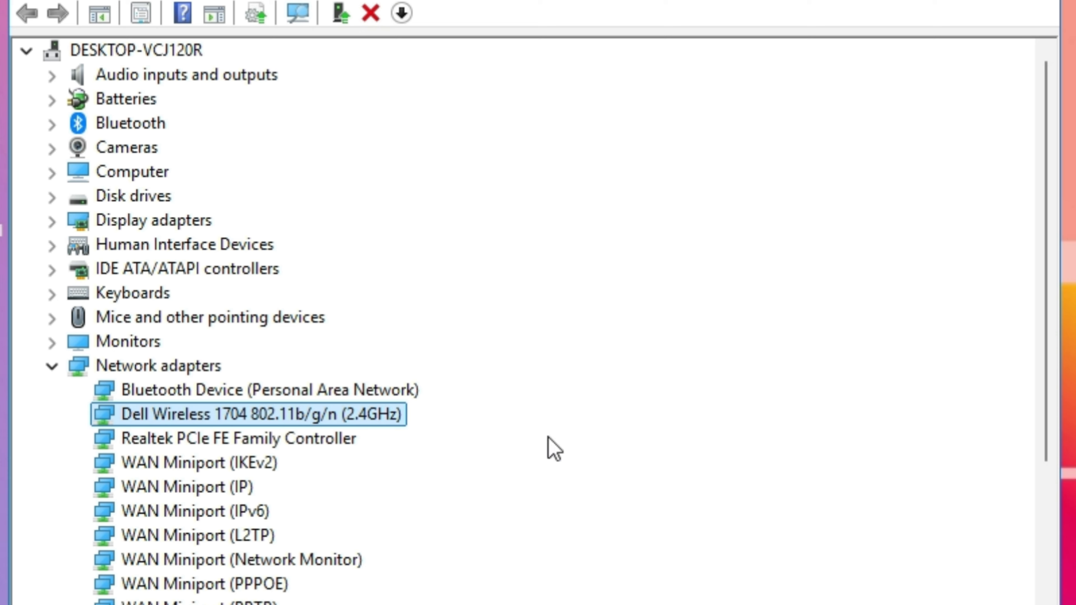
pyautogui.scroll(-4, 644, 394)
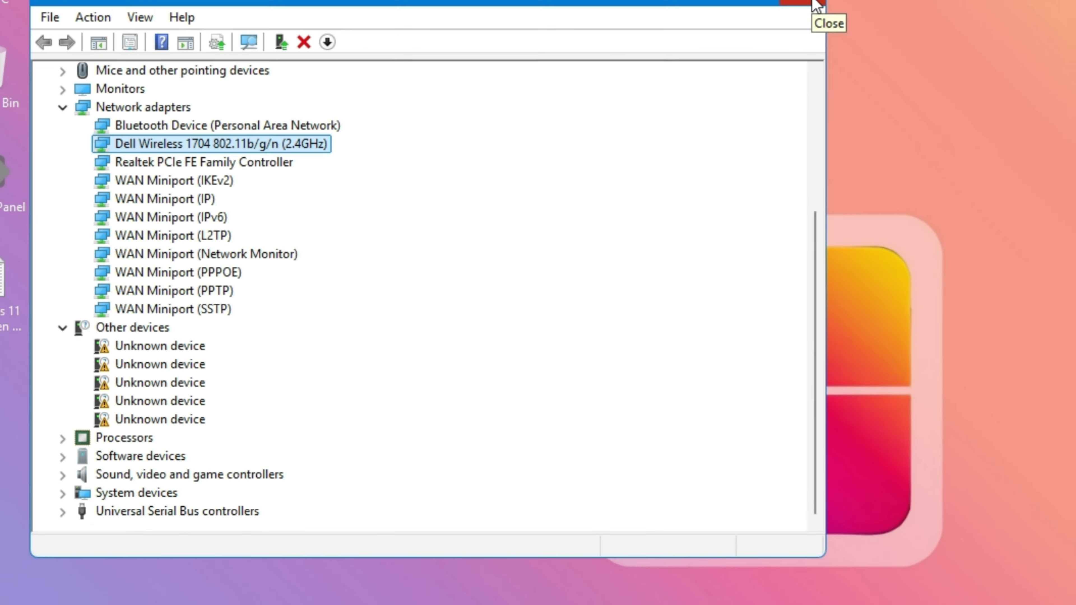
pyautogui.click(1033, 0)
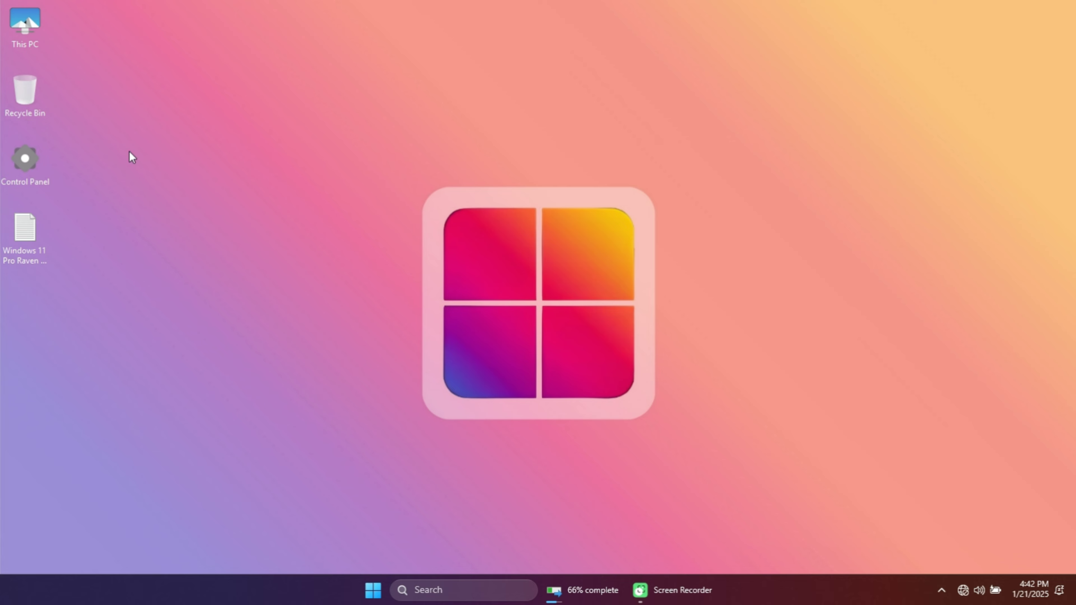
# Minimize the file copy progress window and open the Media folder on the desktop
pyautogui.doubleClick(31, 25)
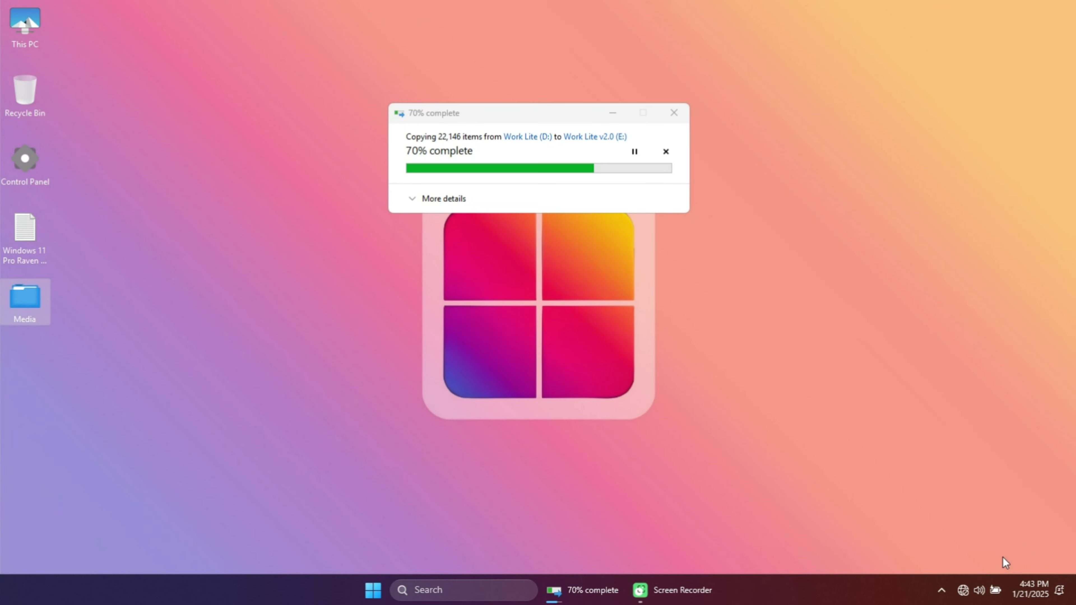
pyautogui.click(610, 114)
pyautogui.doubleClick(21, 303)
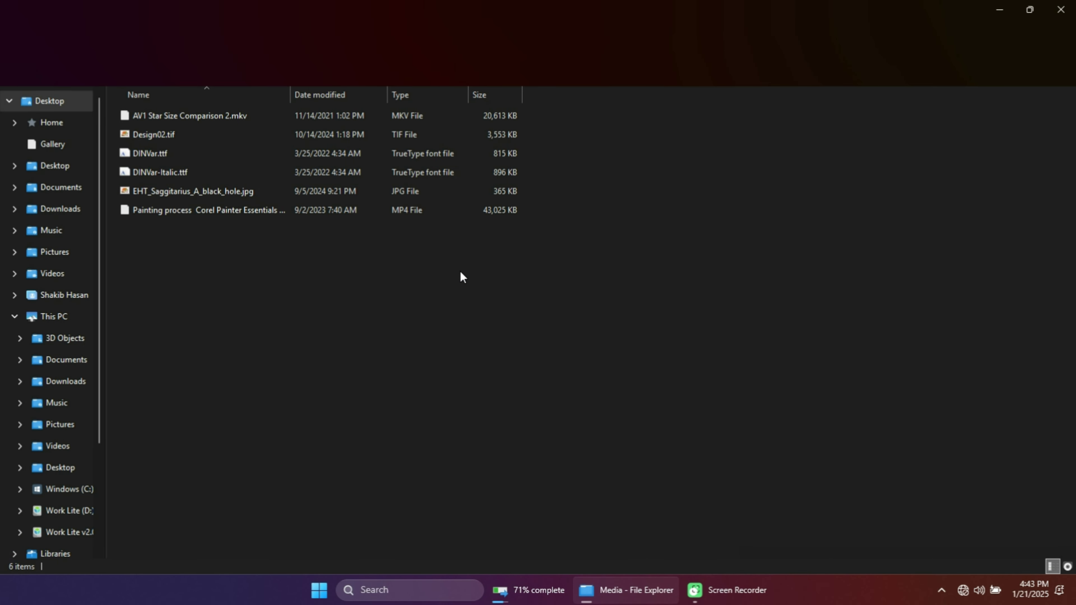
# View Design02.tif and EHT_Saggitarius_A_black_hole.jpg one after the other in the photo viewer, closing each
pyautogui.click(151, 135)
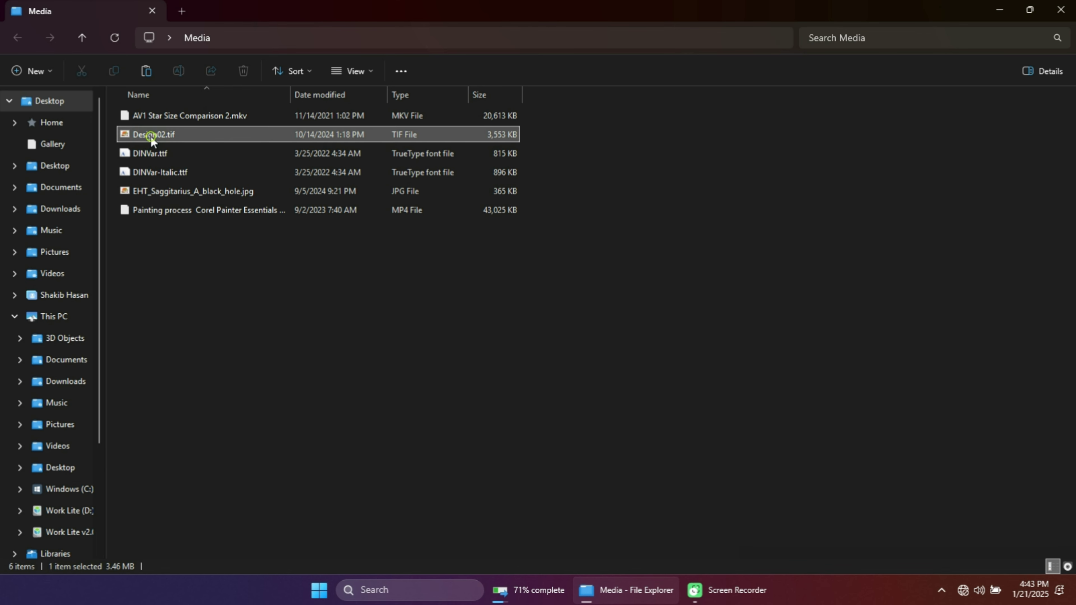
pyautogui.doubleClick(151, 137)
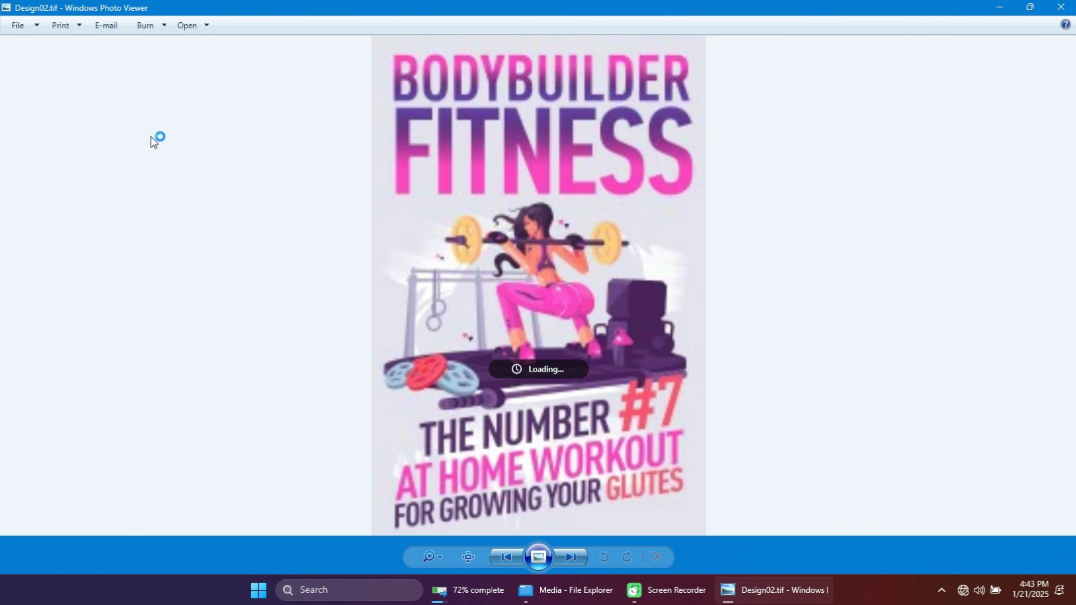
pyautogui.click(1062, 7)
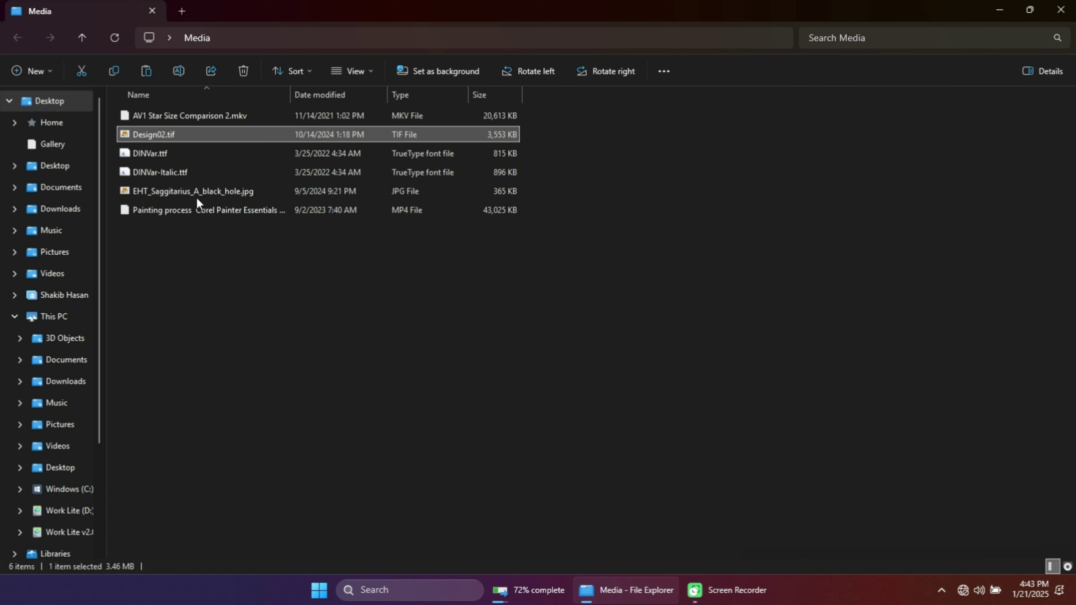
pyautogui.doubleClick(196, 192)
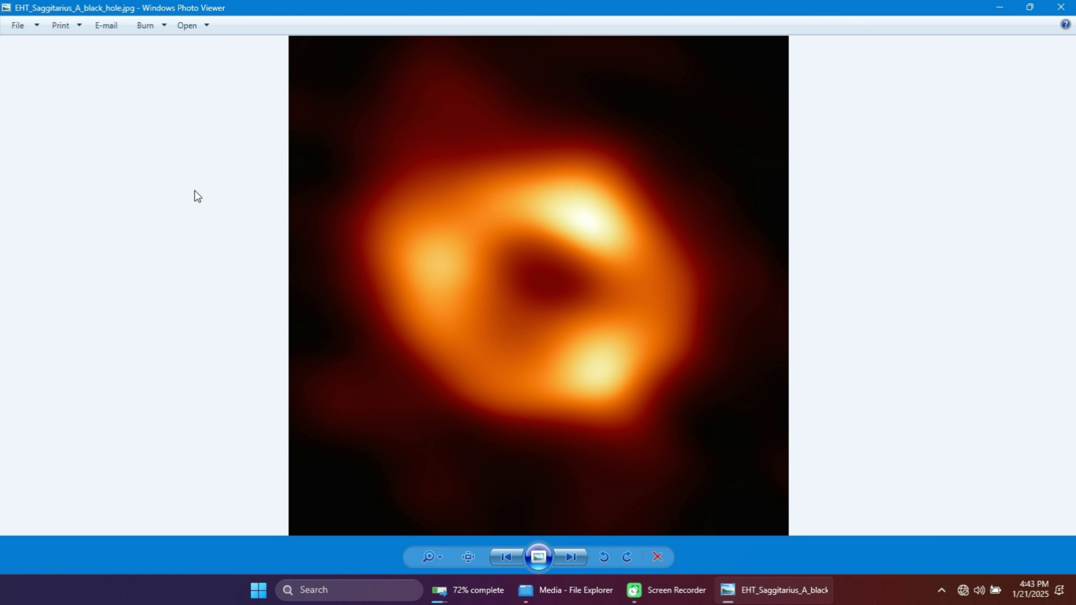
pyautogui.click(1061, 7)
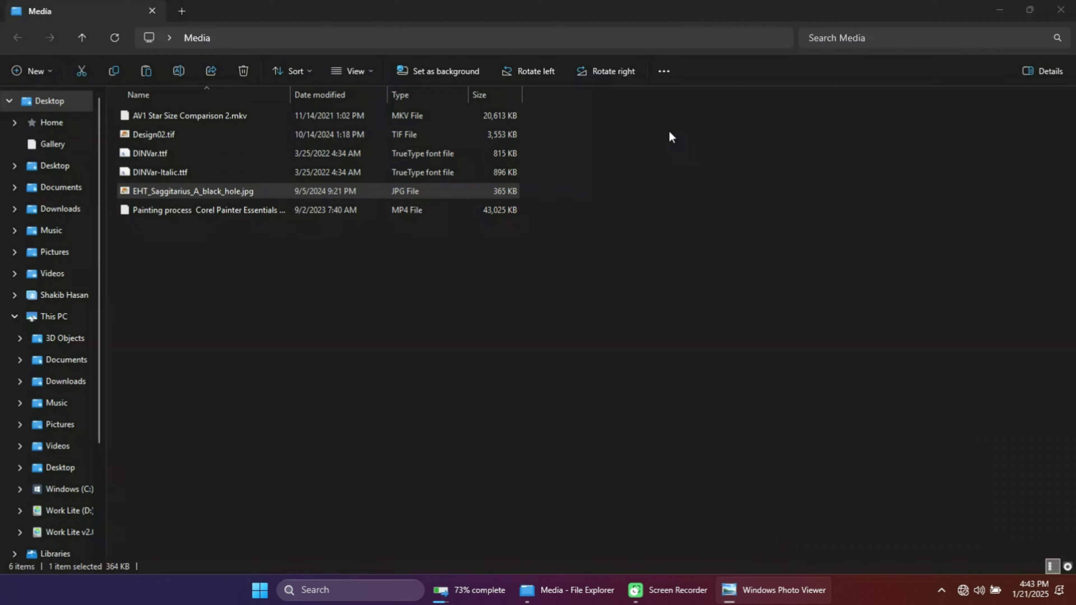
# Try to open the Painting process MP4 file, checking Program Files and Program Files (x86) for a player, and cancel
pyautogui.click(198, 211)
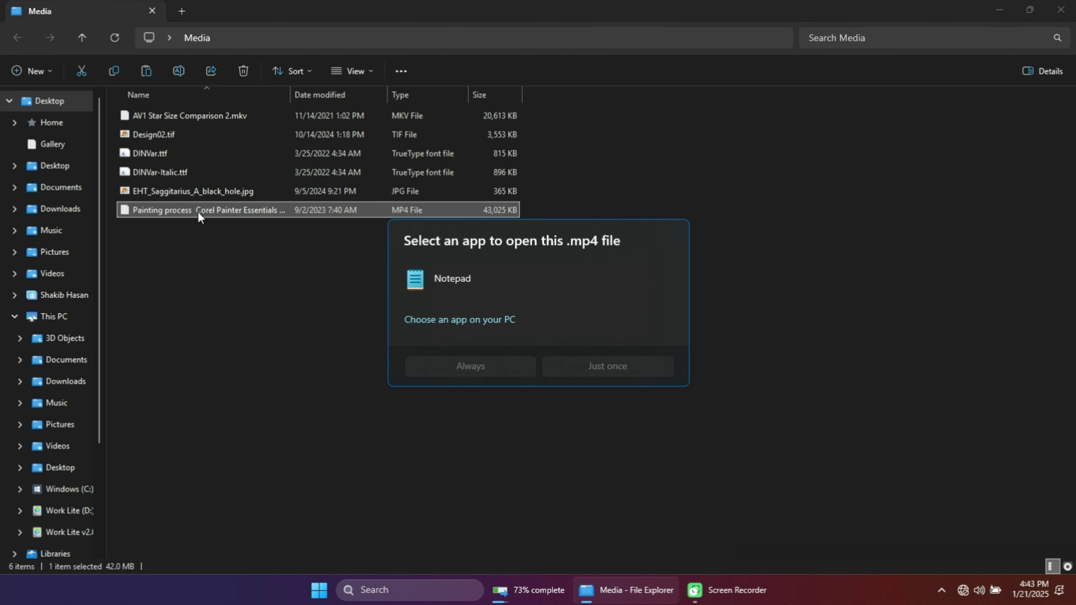
pyautogui.click(452, 325)
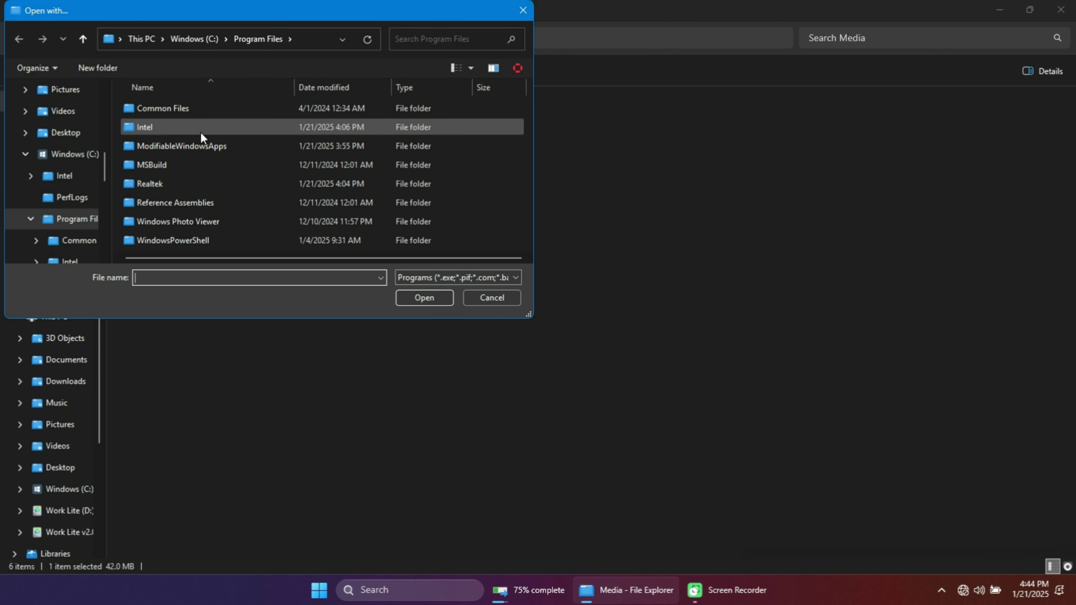
pyautogui.click(198, 40)
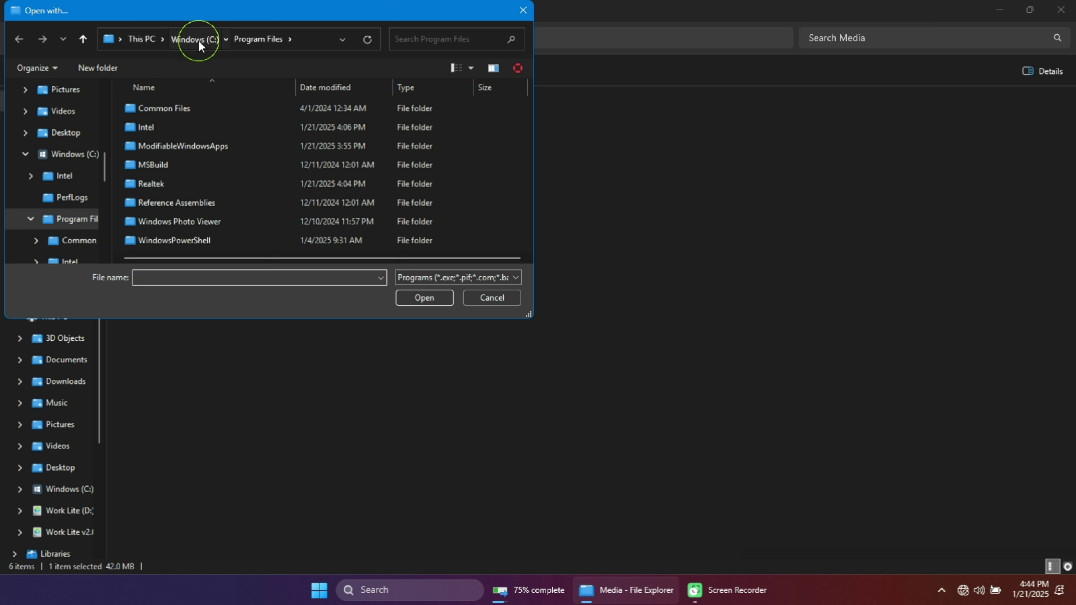
pyautogui.click(177, 164)
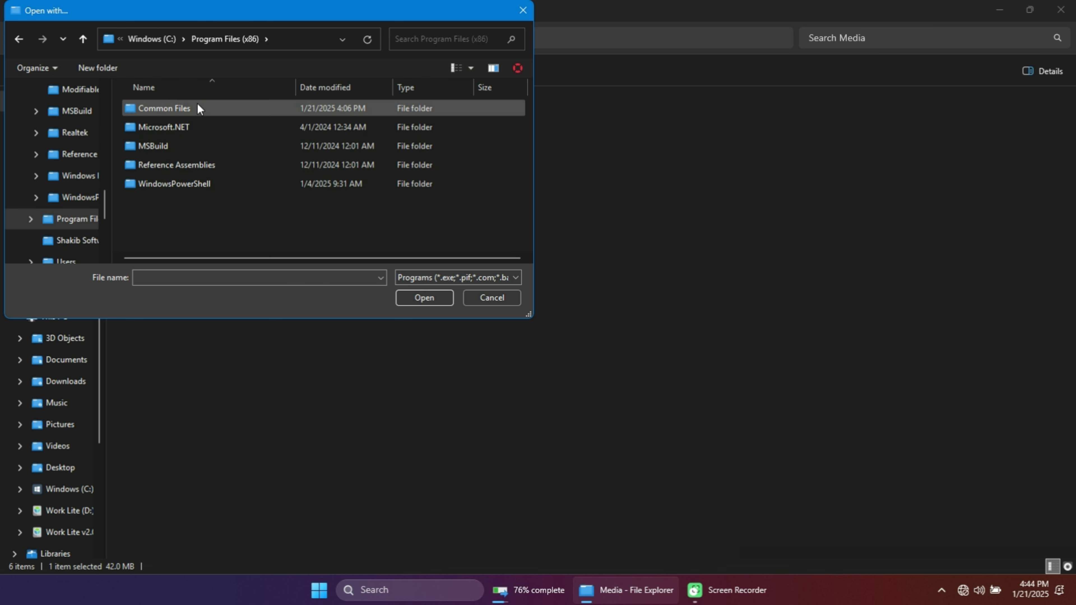
pyautogui.click(523, 10)
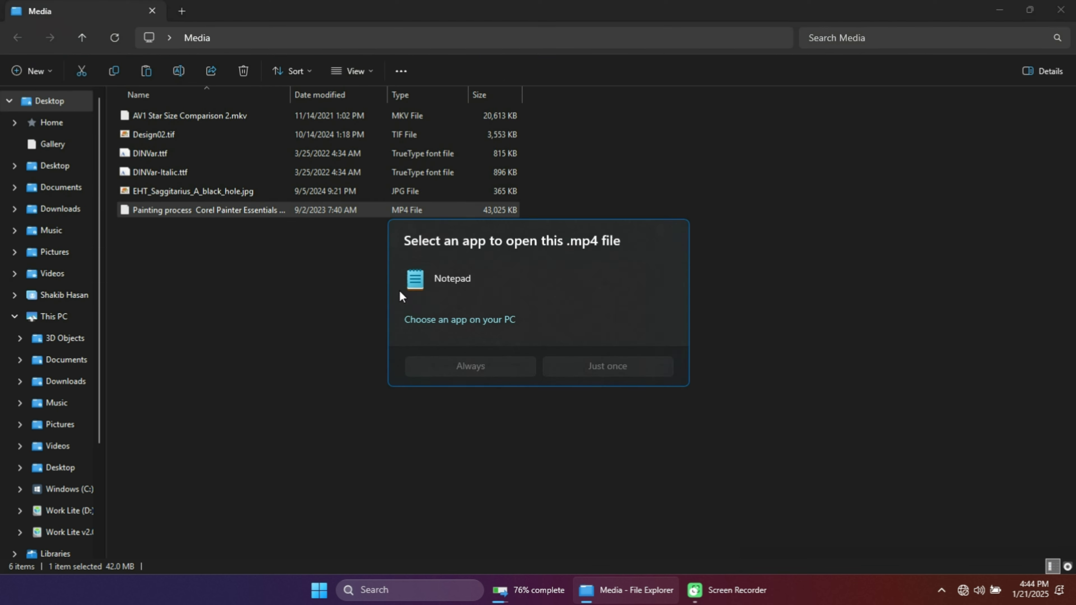
pyautogui.click(748, 273)
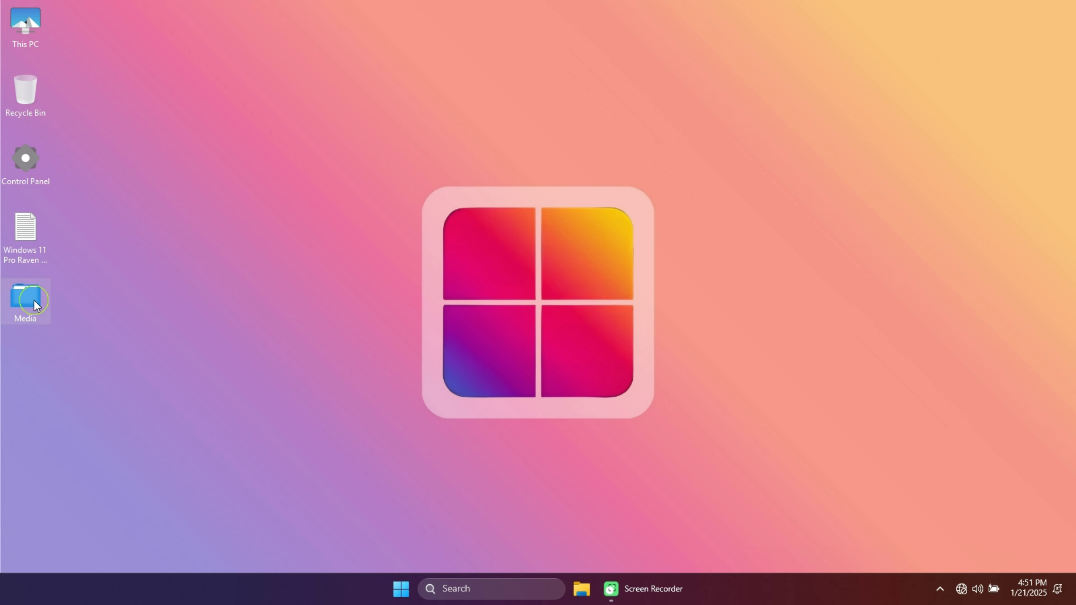
# Open the Media folder from the desktop and try to open AV1 Star Size Comparison 2.mkv
pyautogui.doubleClick(26, 298)
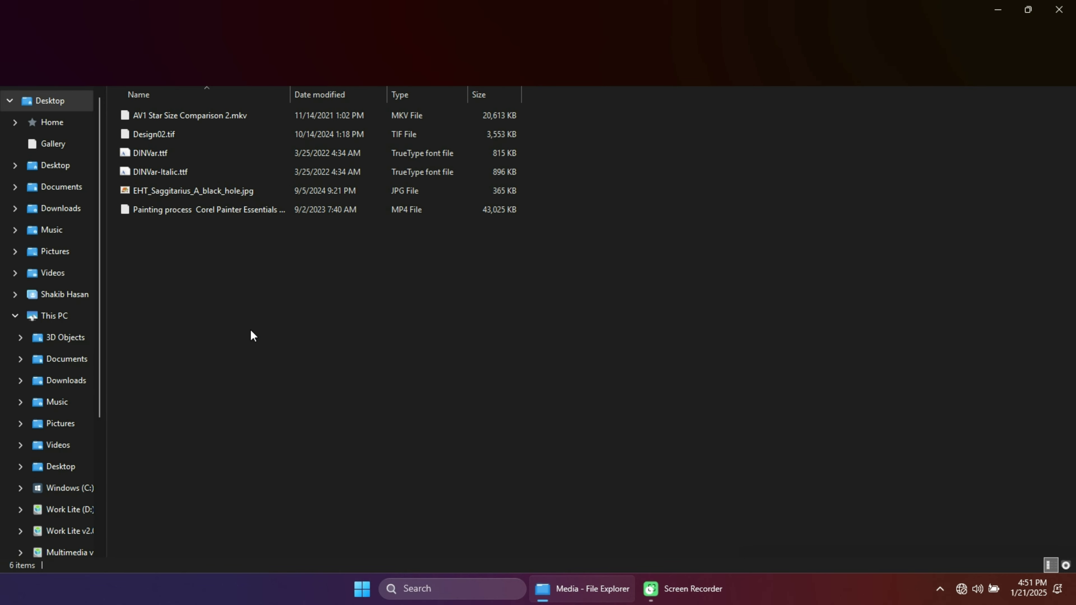
pyautogui.click(192, 117)
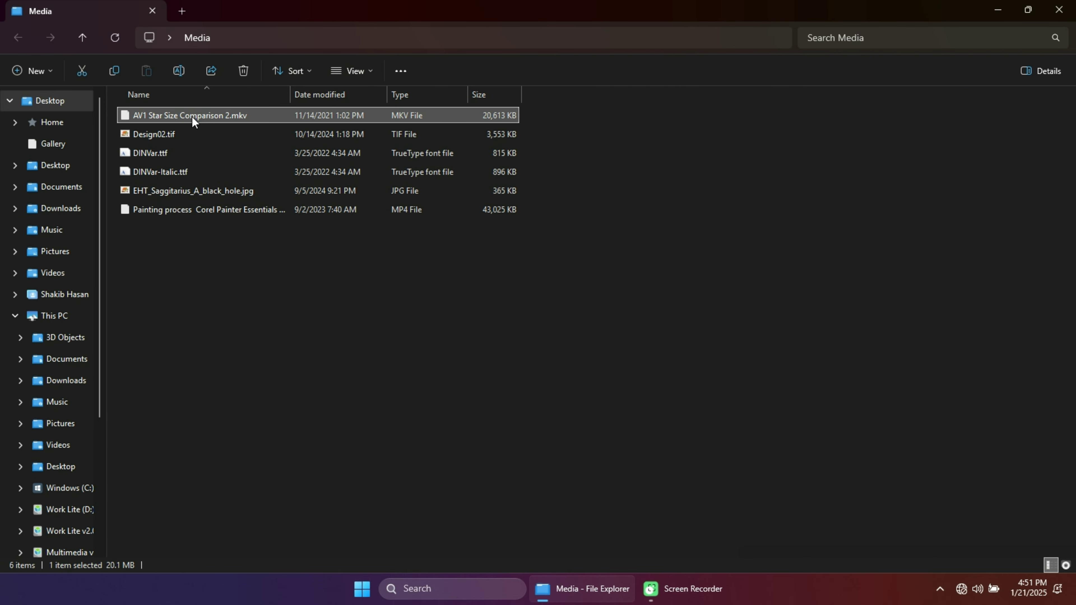
pyautogui.doubleClick(191, 115)
pyautogui.click(783, 168)
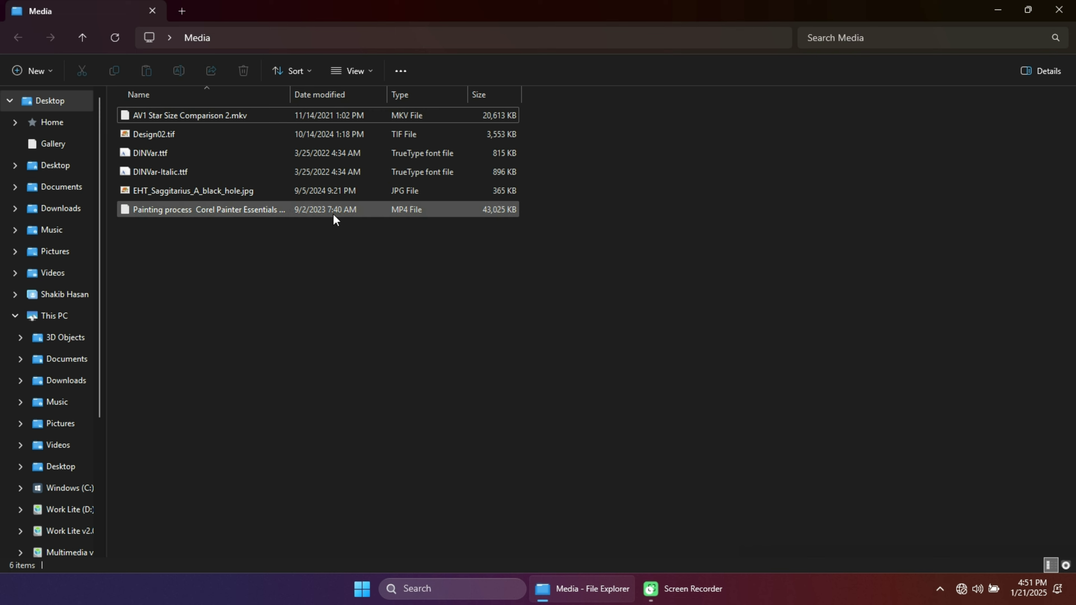
# Preview the font file DINVar-Italic.ttf from the Media folder in the font viewer
pyautogui.click(241, 207)
pyautogui.click(206, 170)
pyautogui.doubleClick(206, 170)
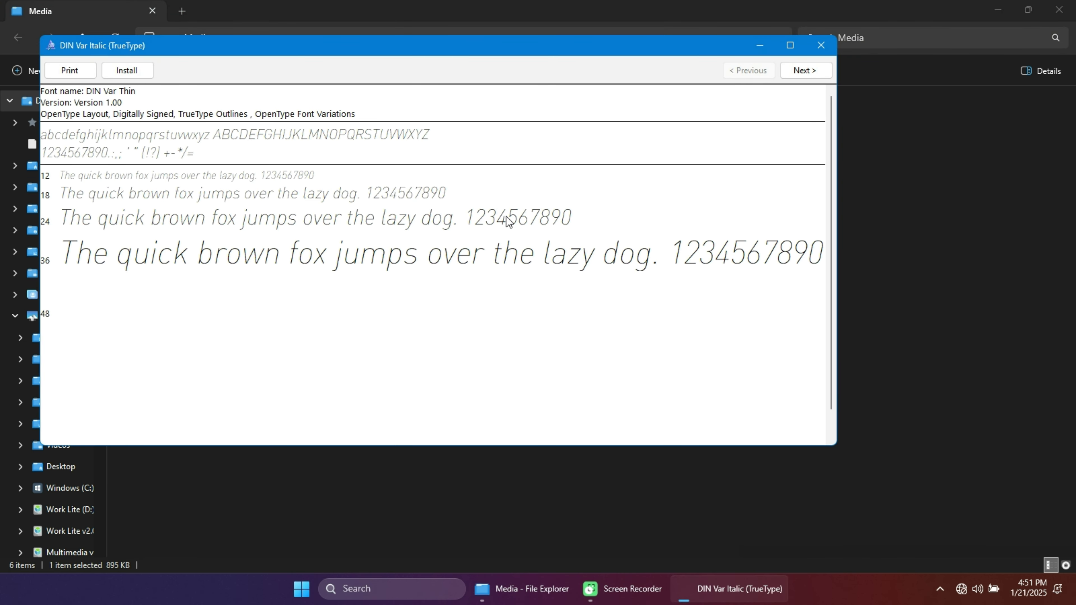
# Close the font preview and the Media folder window, and try to open Windows Terminal as administrator from the desktop
pyautogui.click(821, 45)
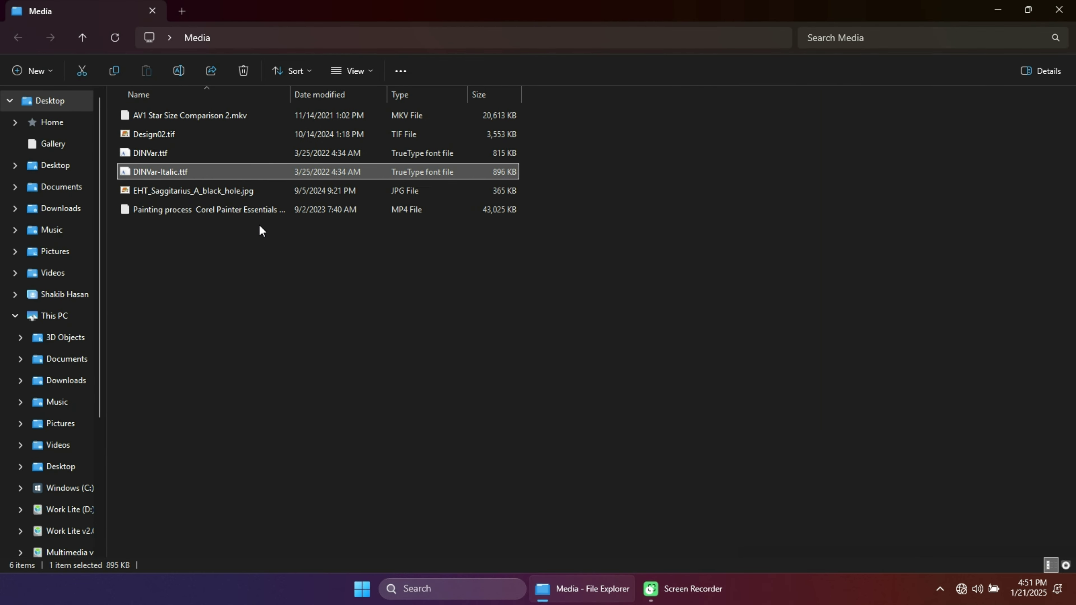
pyautogui.click(1060, 9)
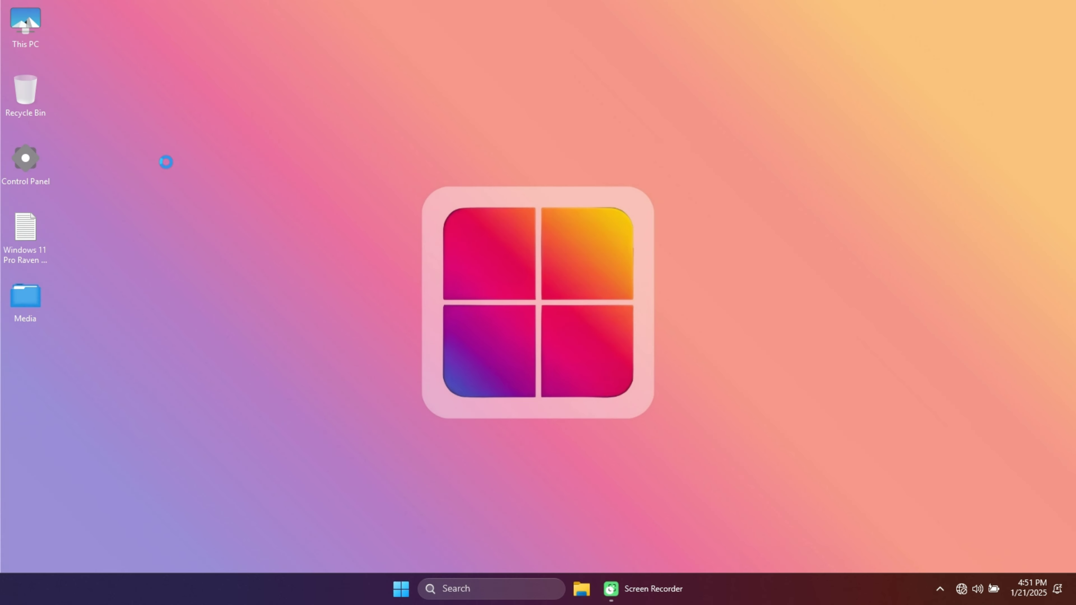
pyautogui.rightClick(166, 163)
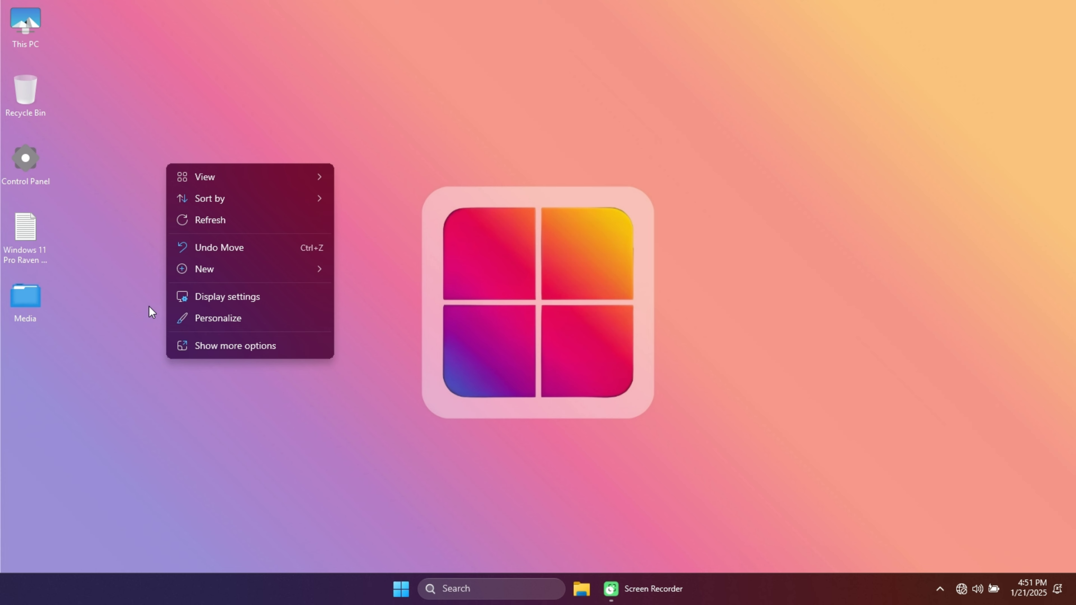
pyautogui.click(253, 347)
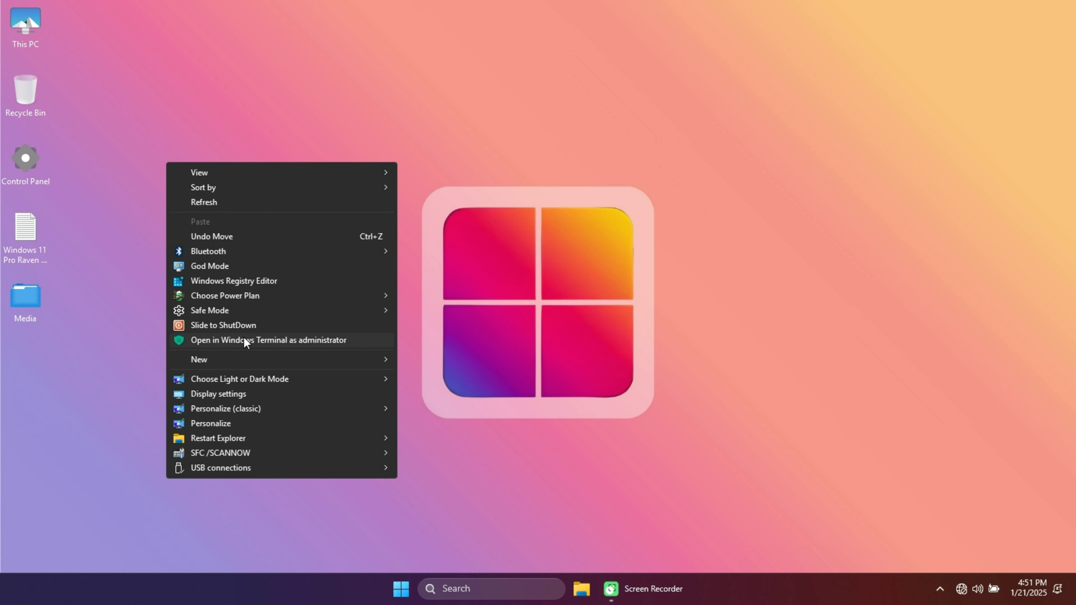
pyautogui.click(244, 340)
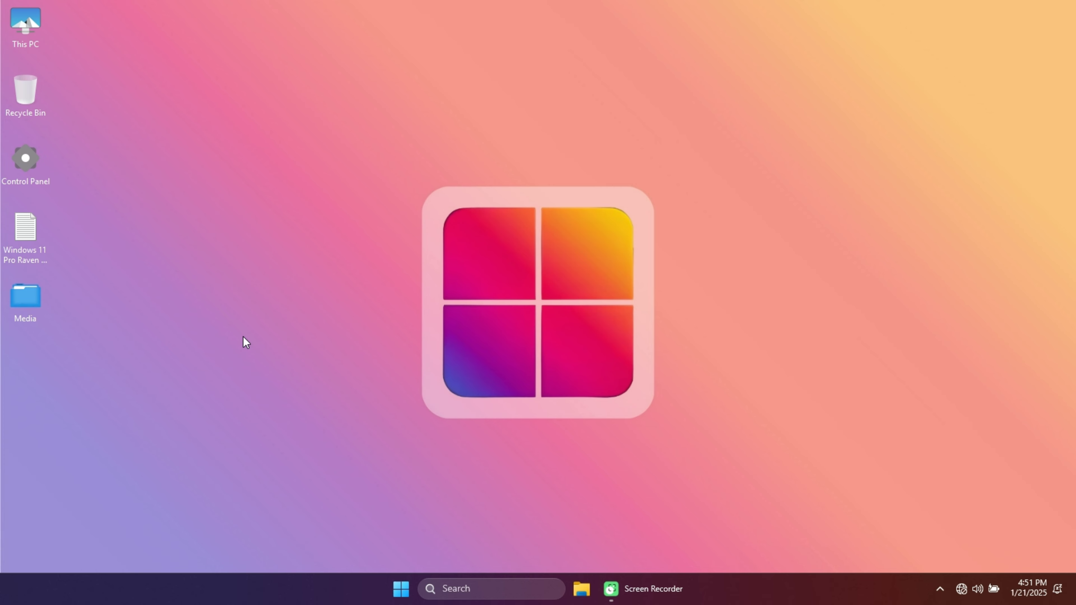
# Search for cmd and launch Command Prompt as administrator
pyautogui.rightClick(401, 588)
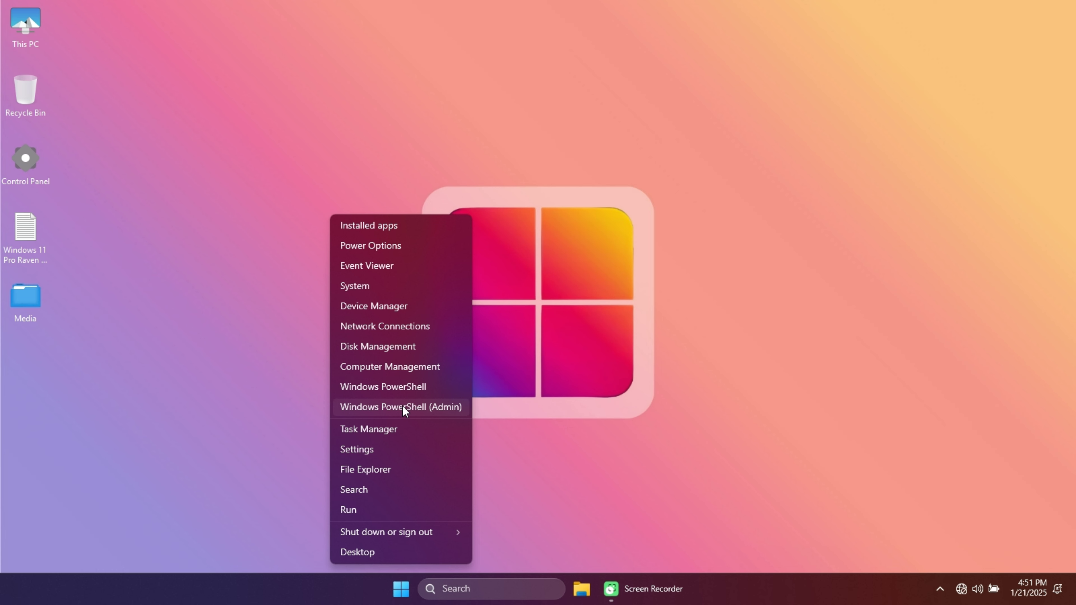
pyautogui.click(449, 588)
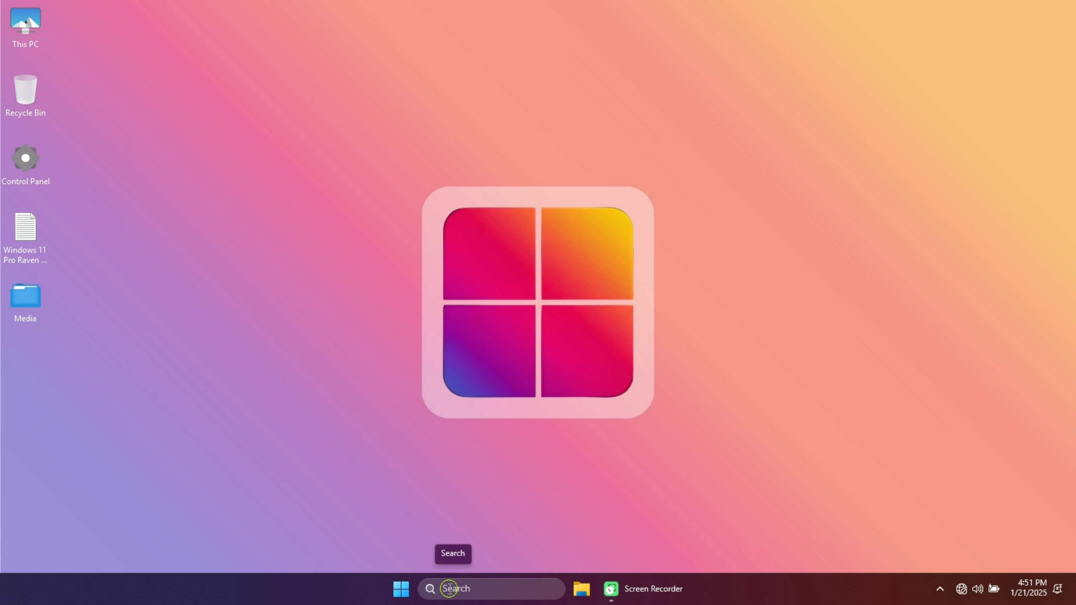
pyautogui.write('cmmdd')
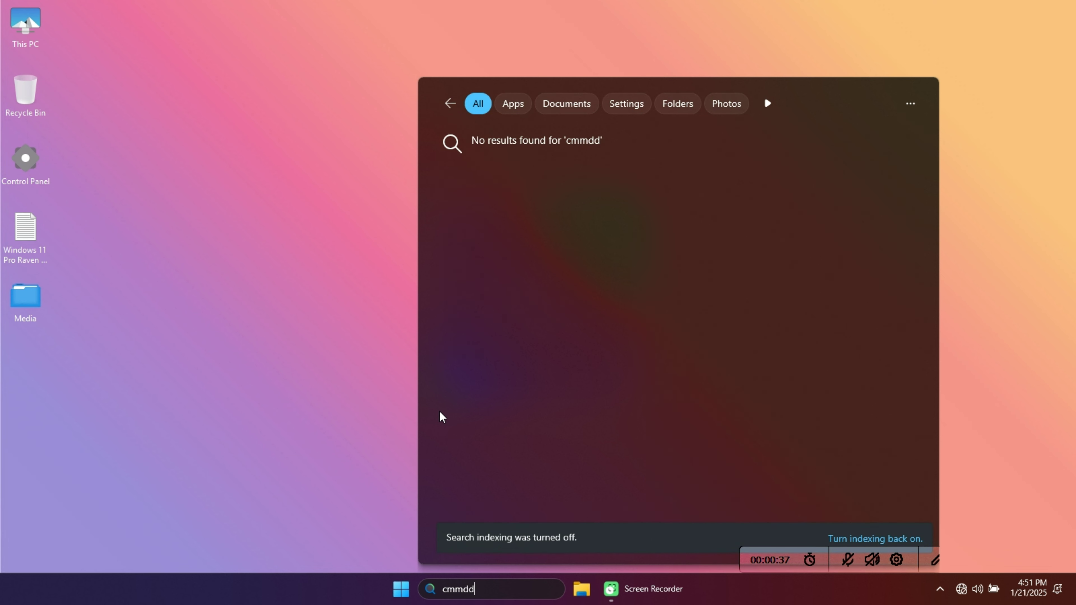
pyautogui.press('BackSpace')
pyautogui.press('BackSpace')
pyautogui.press('BackSpace')
pyautogui.write('d')
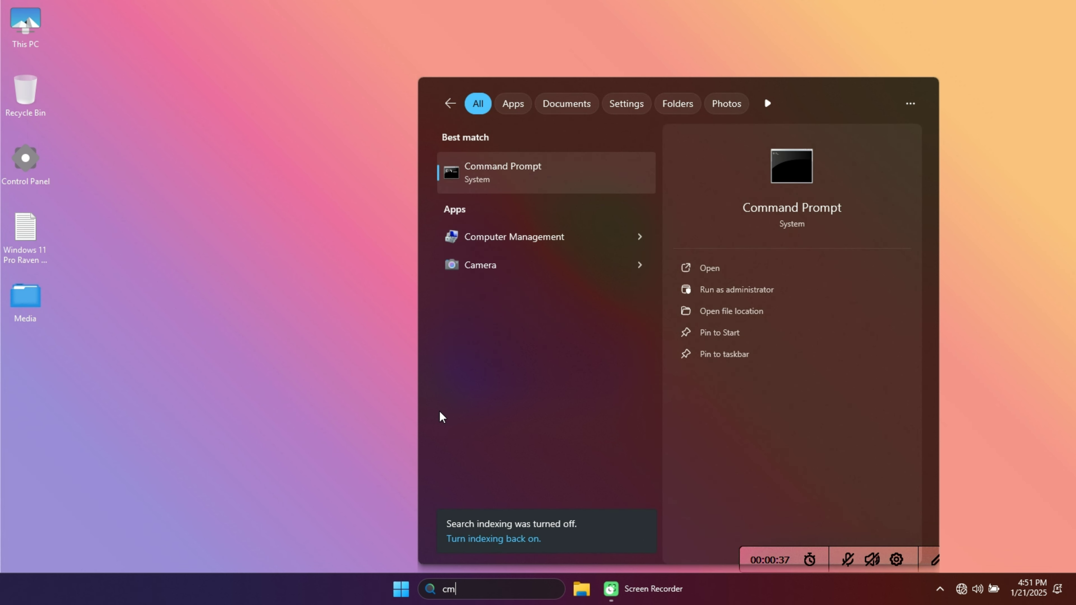
pyautogui.hotkey('ctrl', 'shift', 'Return')
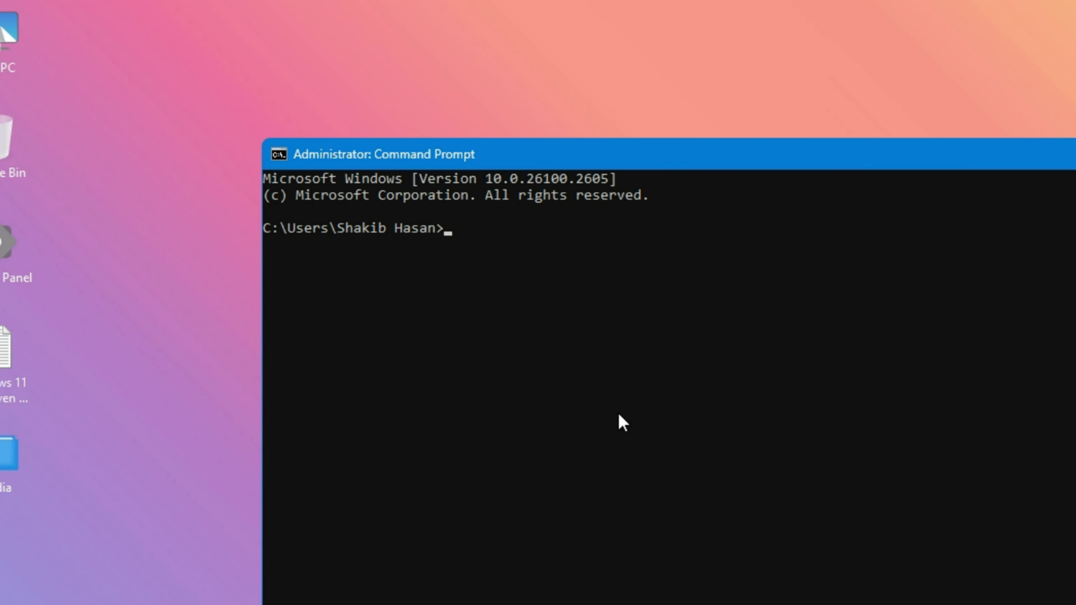
# Run winver in Command Prompt to check the Windows version details, and dismiss the About Windows dialog
pyautogui.write('winver')
pyautogui.press('Return')
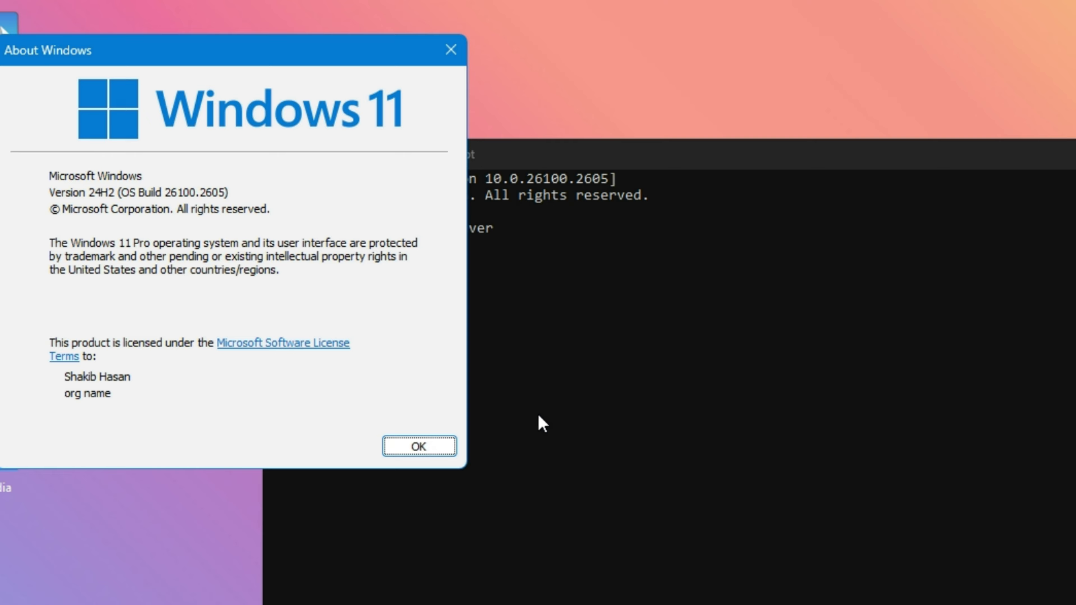
pyautogui.click(428, 448)
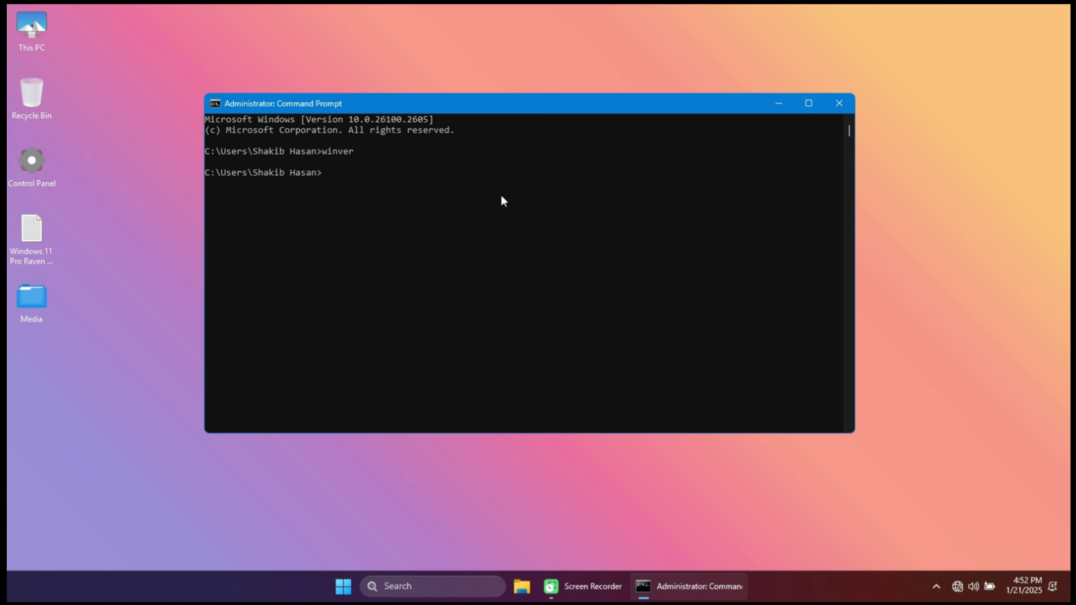
# Open the Windows 11 Pro Raven OS Extreme Lite text file from the desktop and close the extra Notepad tab
pyautogui.click(31, 249)
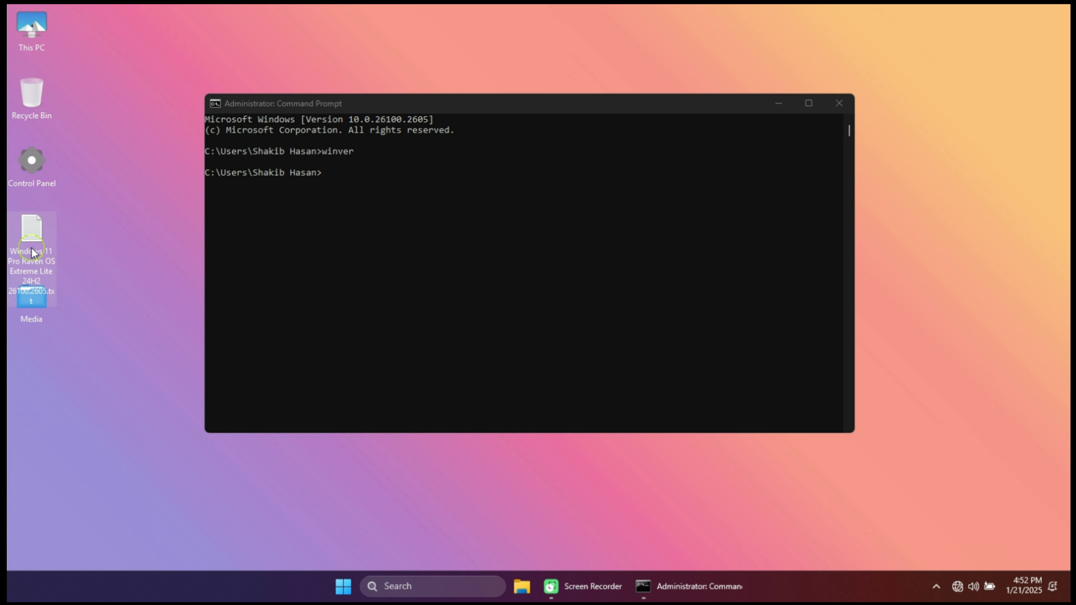
pyautogui.doubleClick(33, 249)
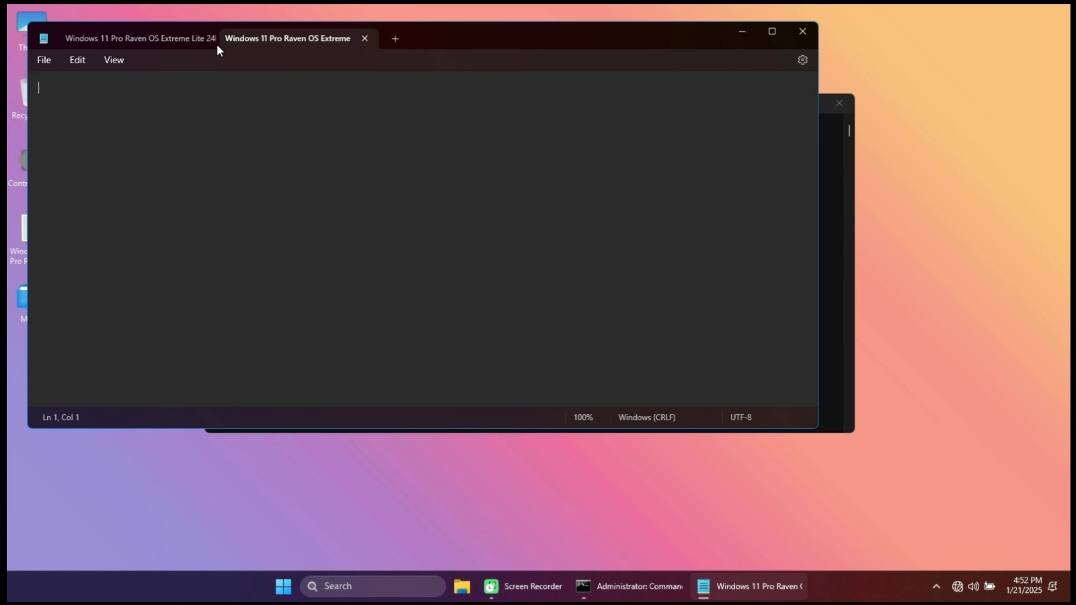
pyautogui.click(206, 38)
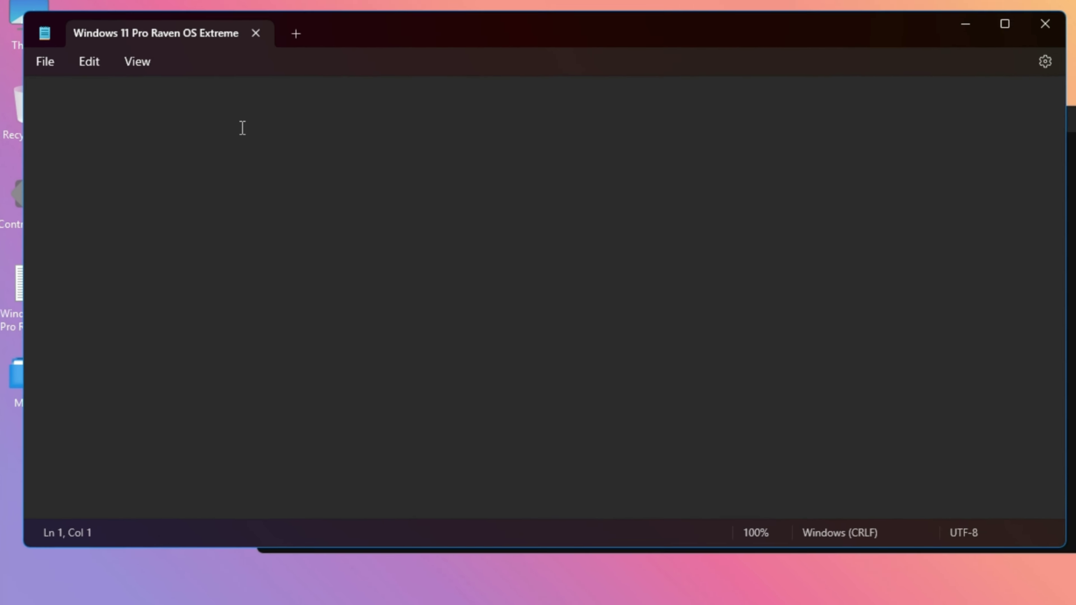
# Write the note "Best winnndows but no Wifii Supportt" in the empty text file
pyautogui.write('B')
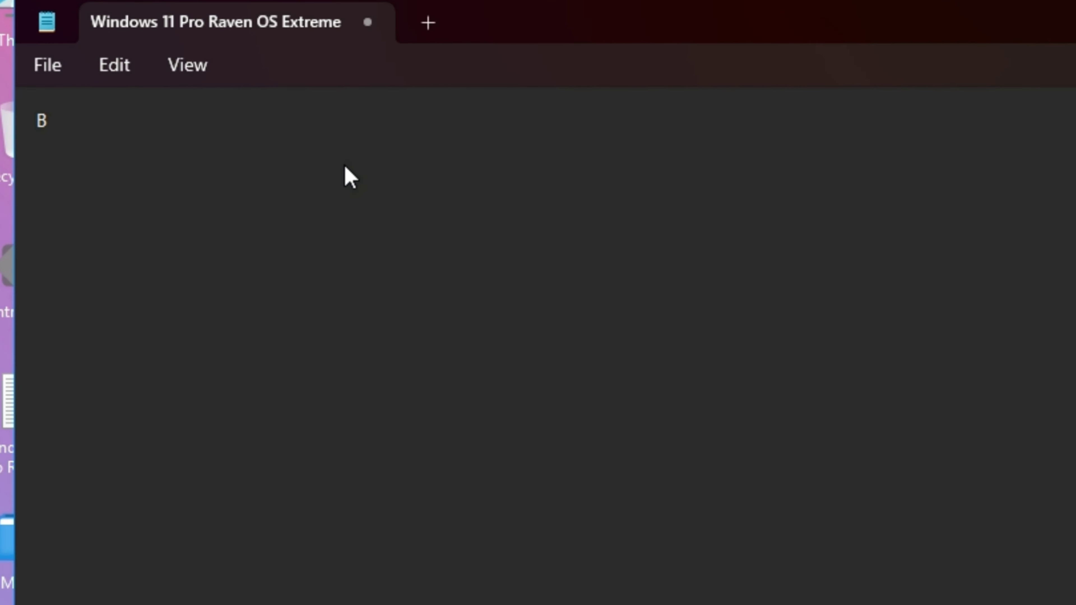
pyautogui.write('est   win')
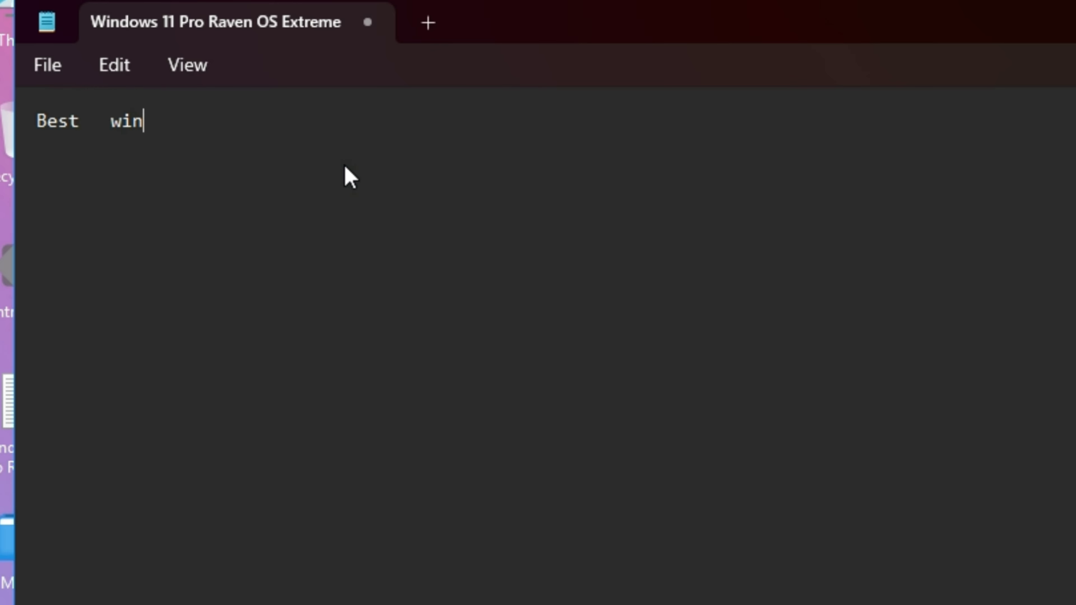
pyautogui.write('nndows     ')
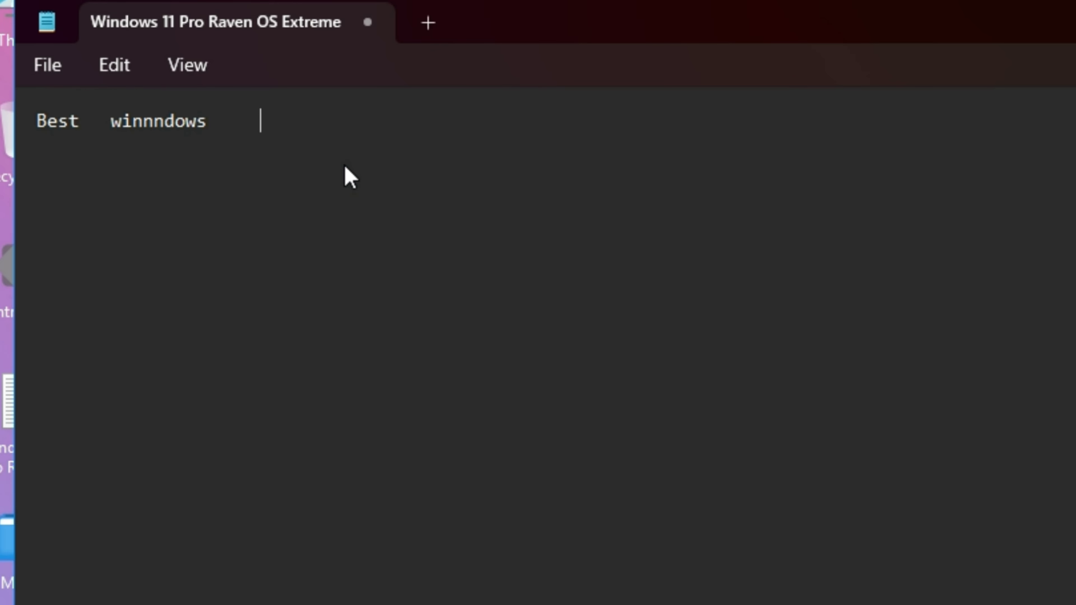
pyautogui.write('but no Wifii')
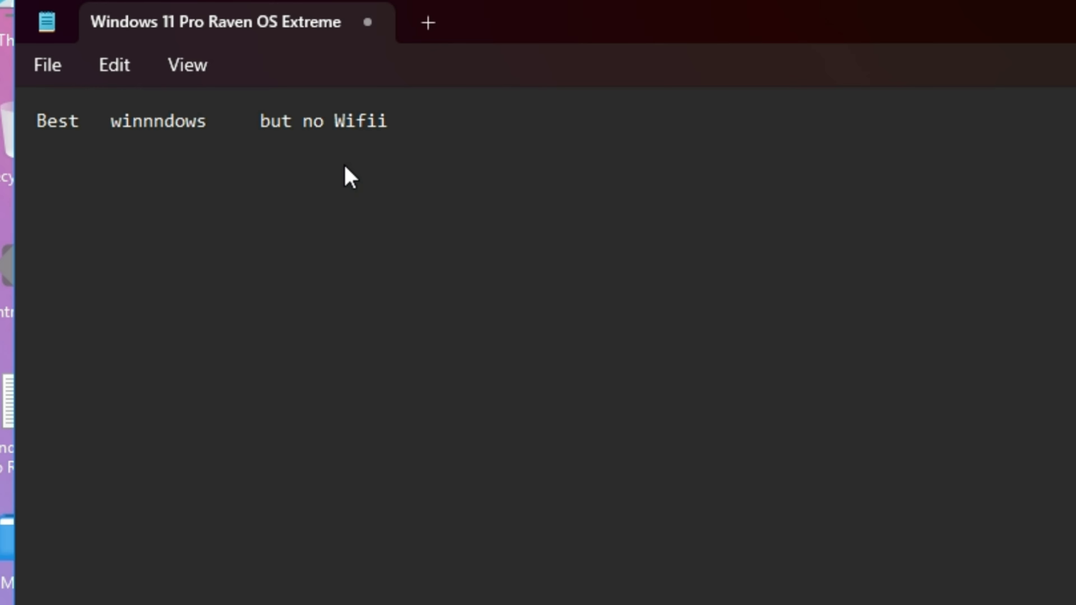
pyautogui.write(' Supportt')
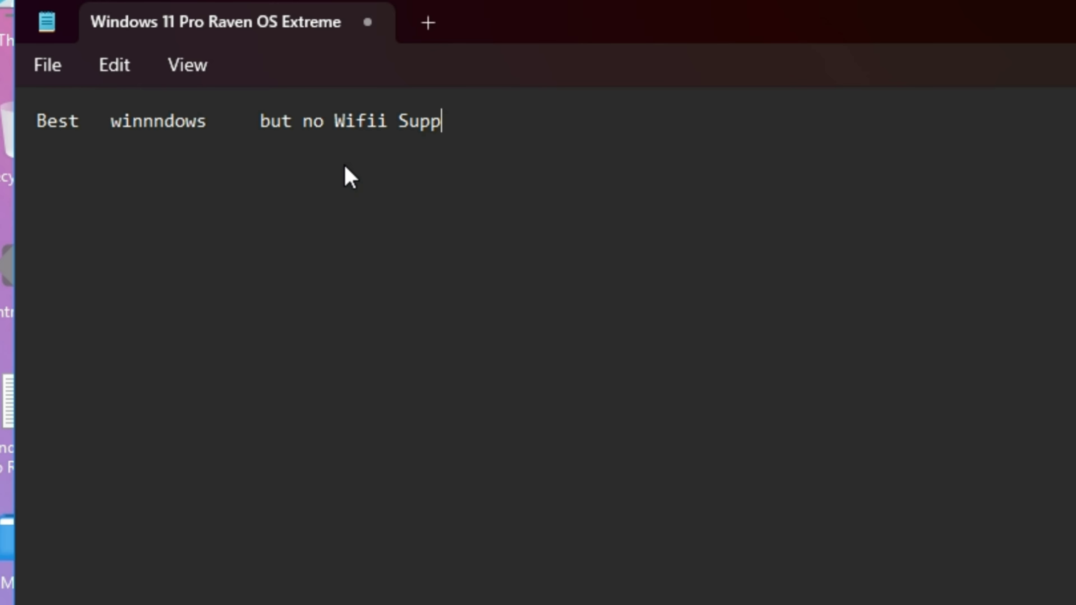